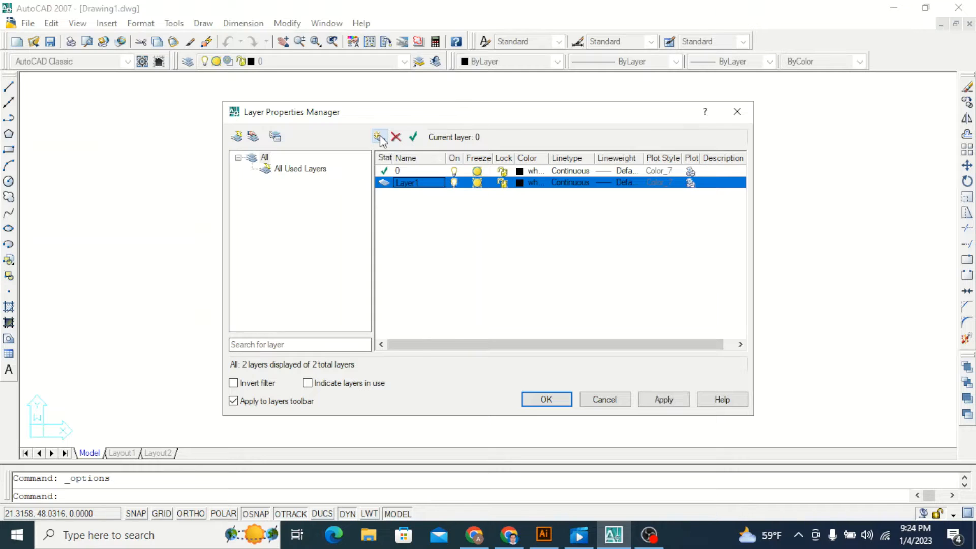
Add four more new layers to the layer list, up to Layer5.
click(379, 137)
click(379, 137)
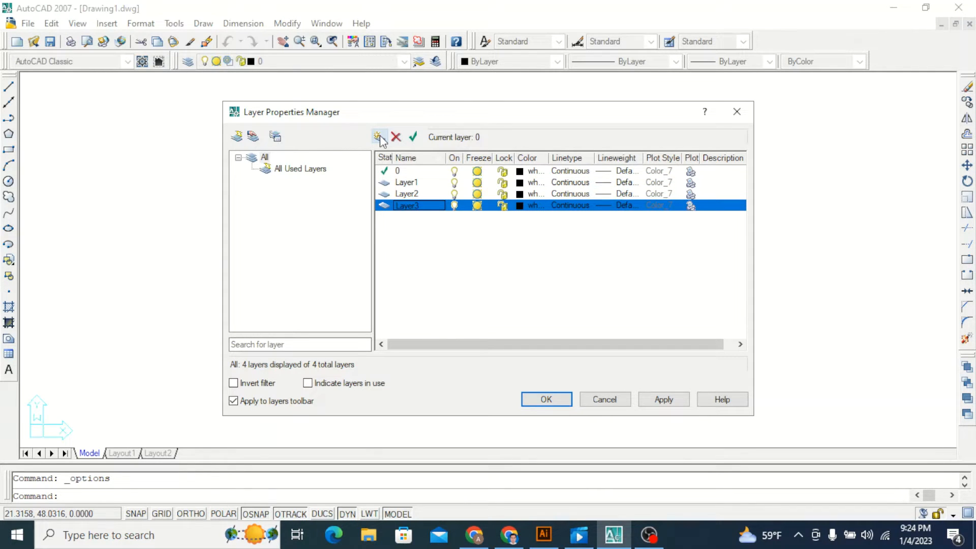
click(379, 137)
click(379, 138)
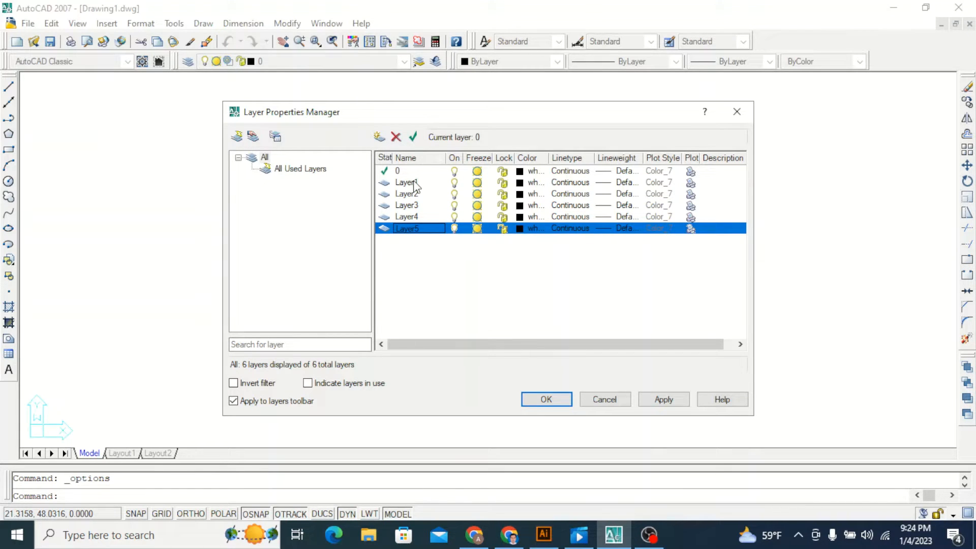
Make Layer1 the current layer and rename it wall.
click(414, 184)
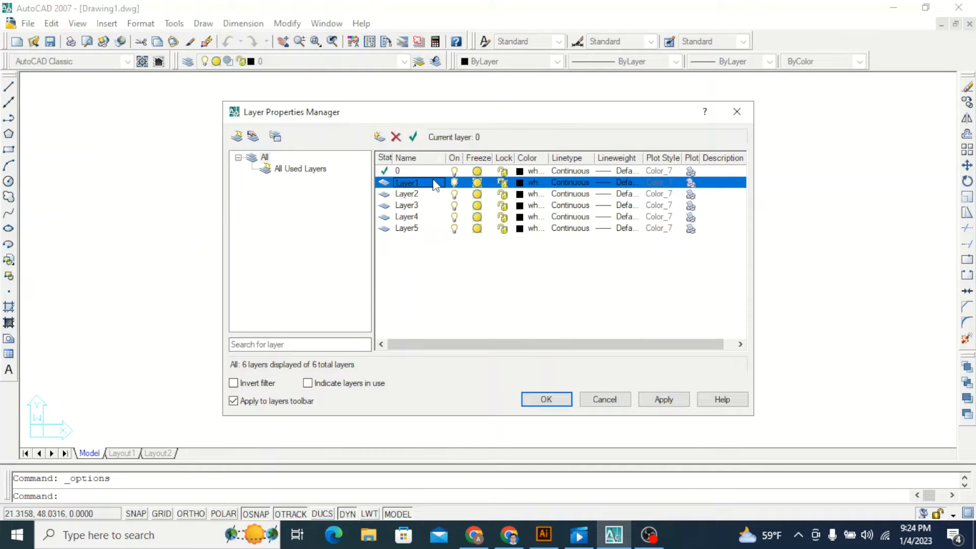
double_click(435, 185)
right_click(433, 185)
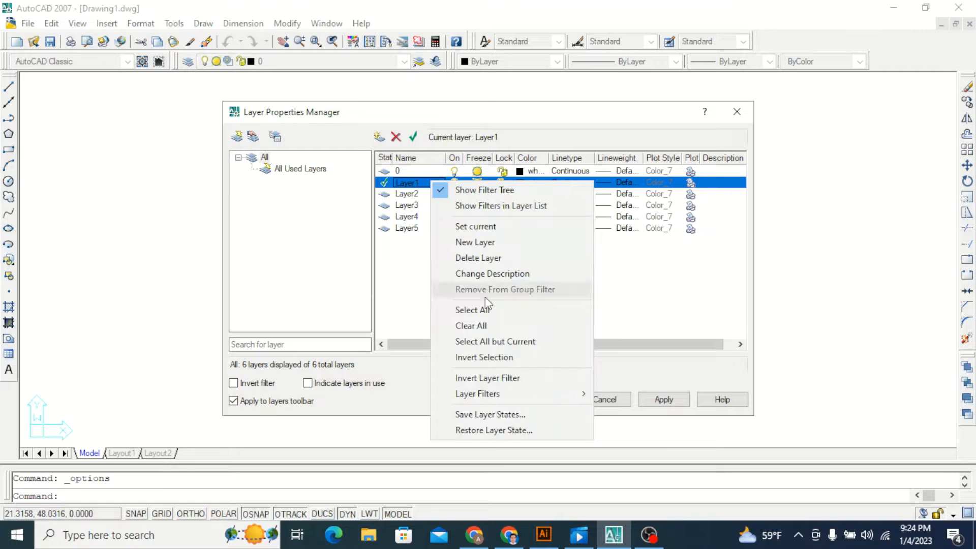
click(428, 185)
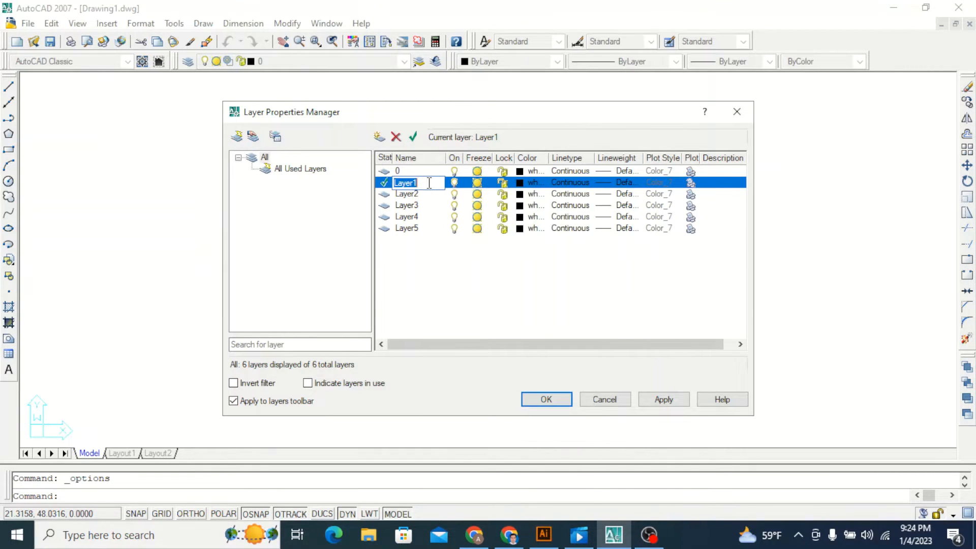
key(BackSpace)
text(wall)
Rename Layer2 as column.
click(417, 197)
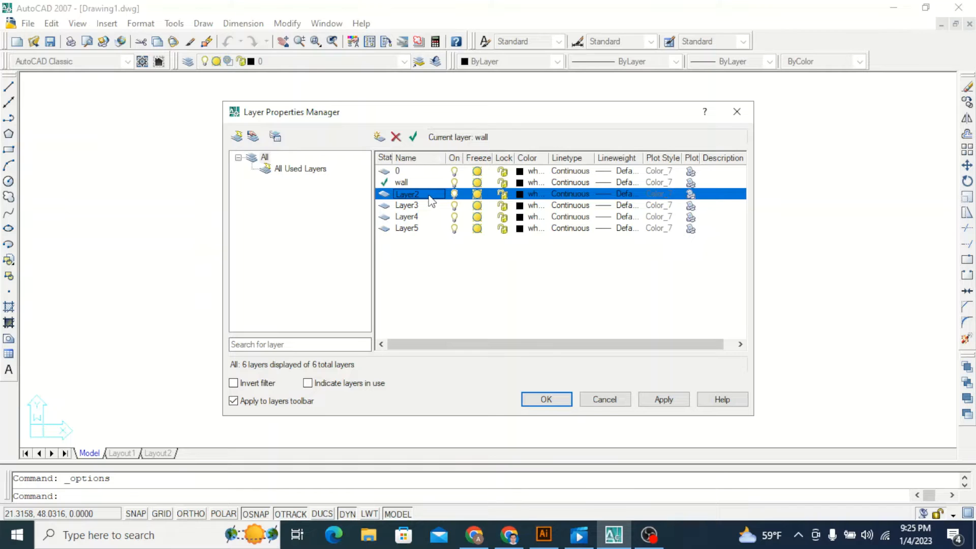
click(431, 195)
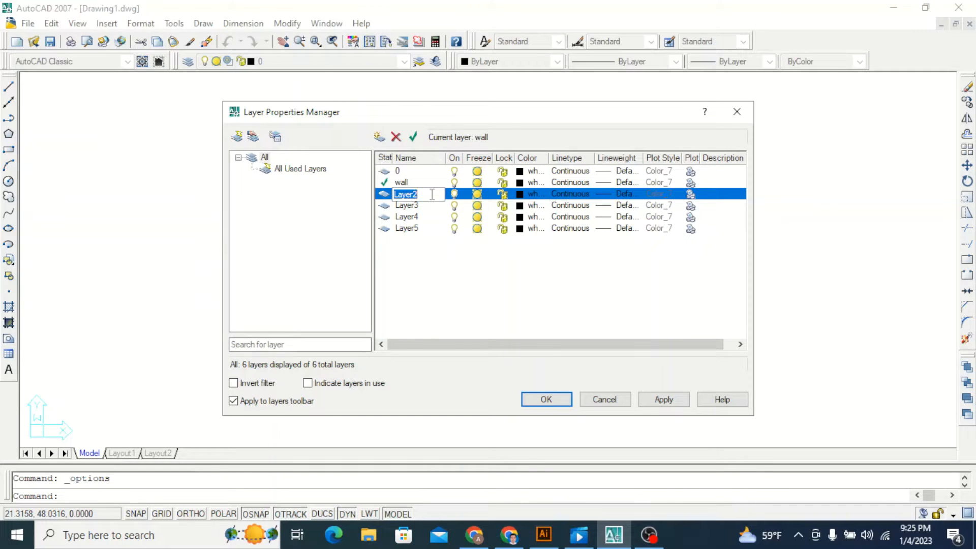
key(BackSpace)
text(column)
Rename Layer3 as window.
click(414, 204)
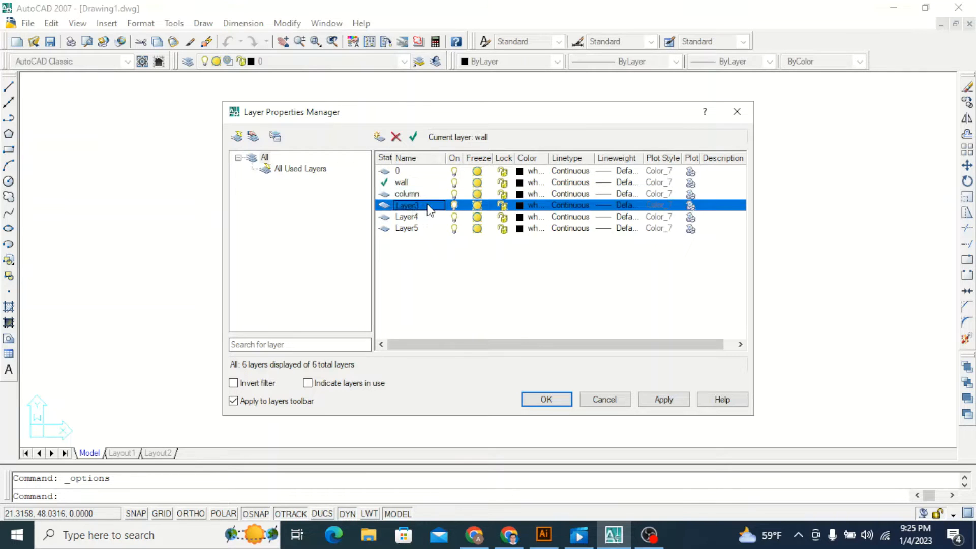
click(430, 206)
key(BackSpace)
text(d)
key(BackSpace)
text(window)
Rename Layer4 as door.
click(413, 219)
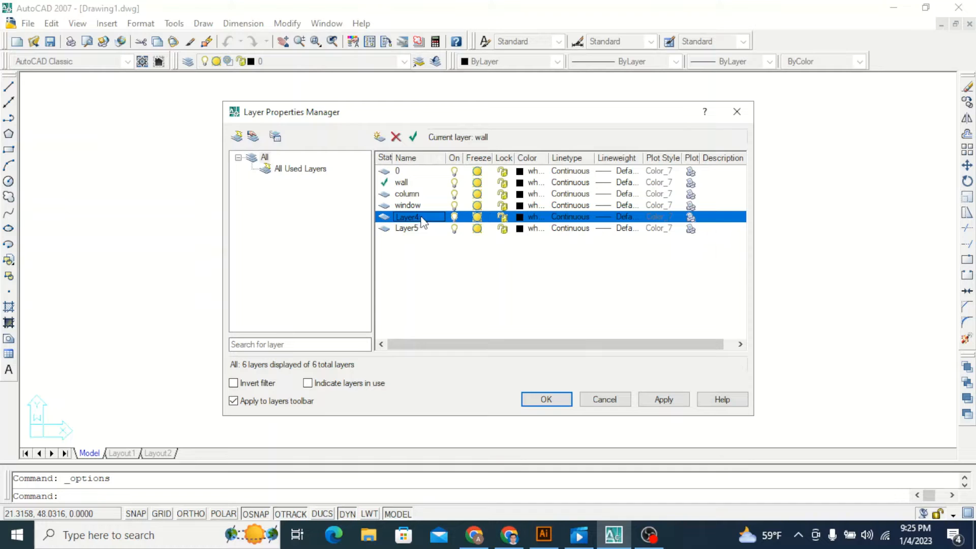
click(422, 218)
key(BackSpace)
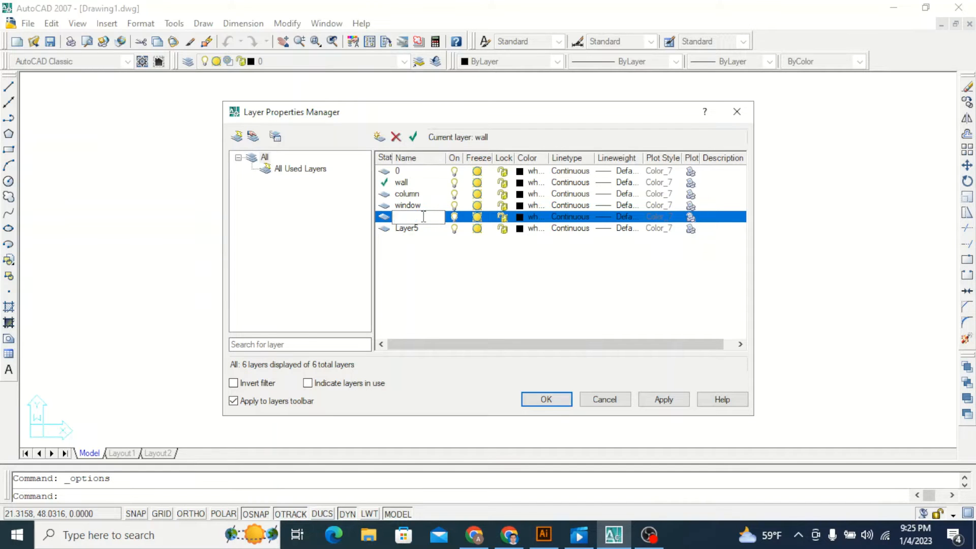
text(door)
Rename Layer5 as footing and confirm the name.
double_click(414, 229)
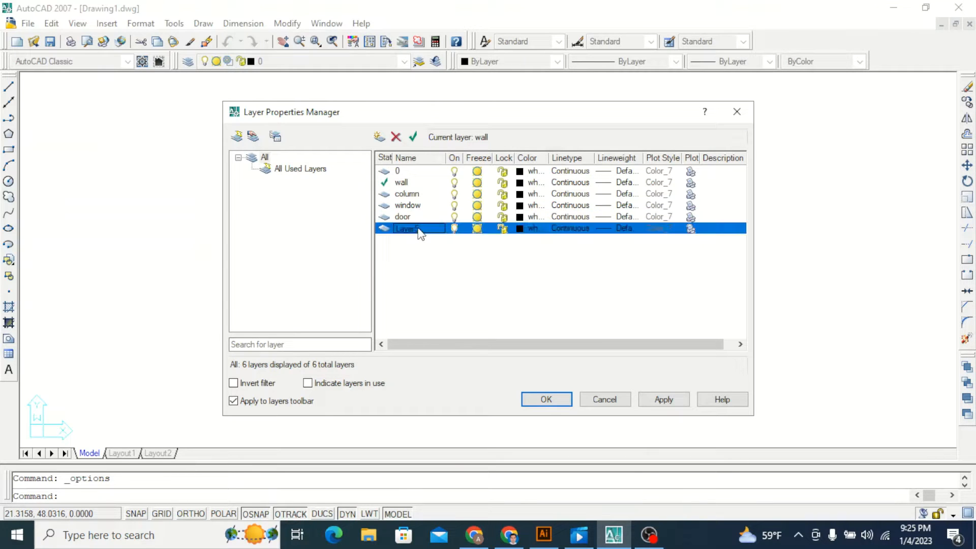
click(425, 232)
key(BackSpace)
text(footing)
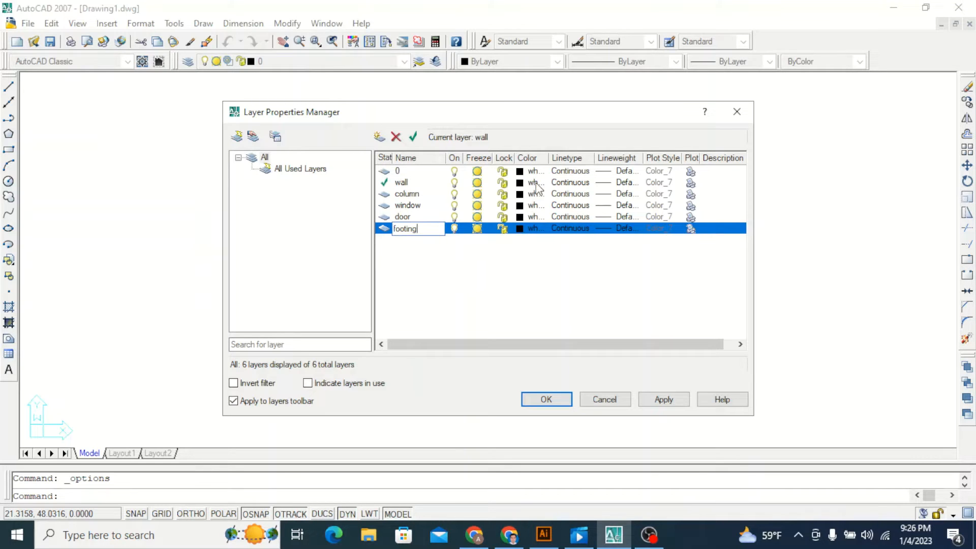
key(Return)
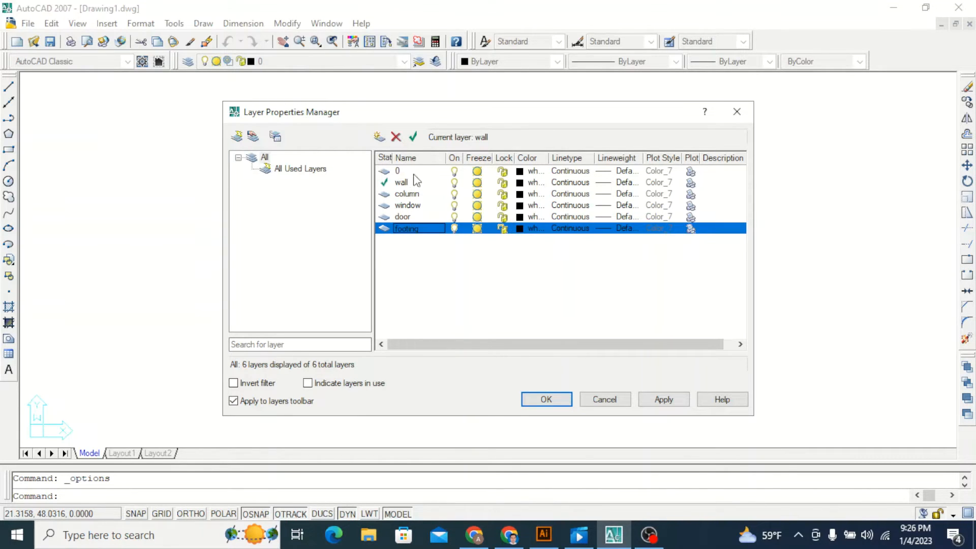
Set the wall layer's color to blue and its lineweight to 0.25 mm.
click(519, 183)
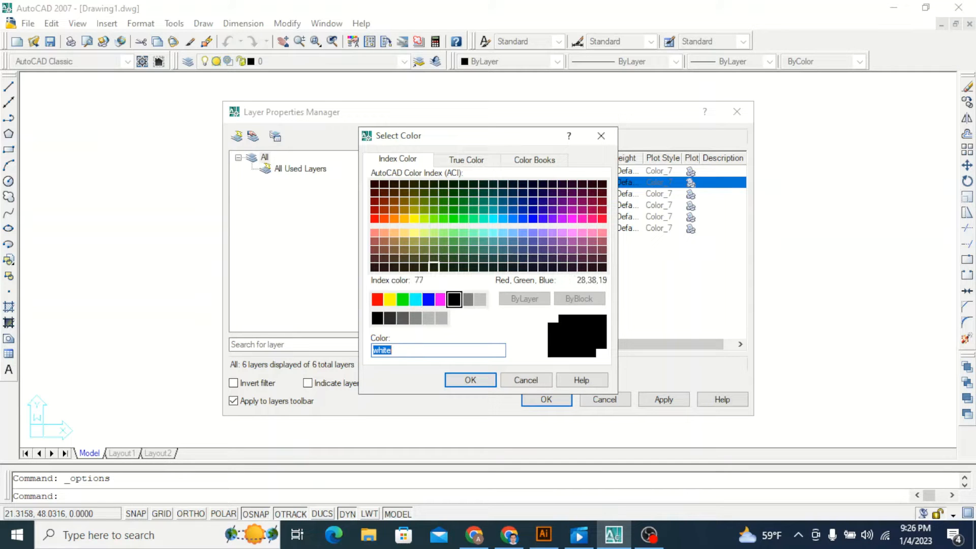
text(blue)
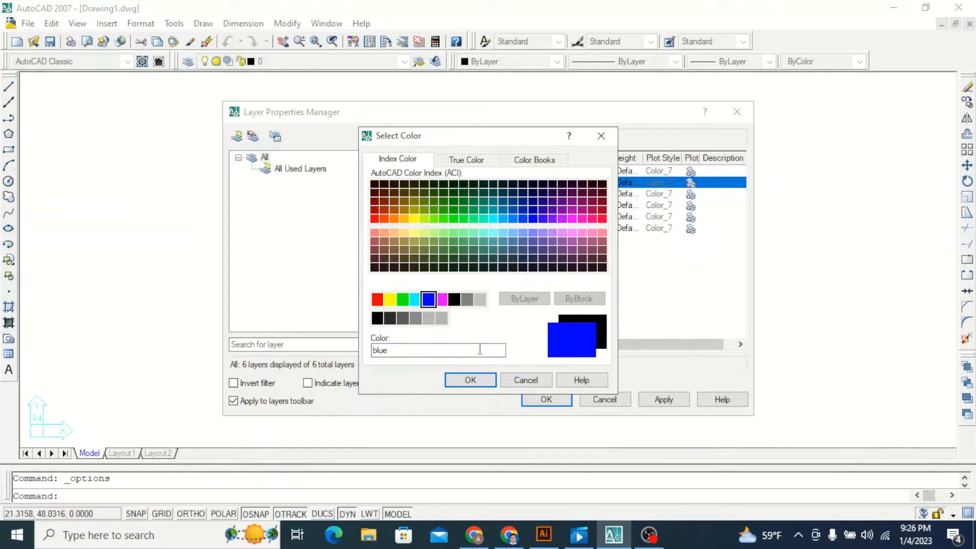
click(470, 380)
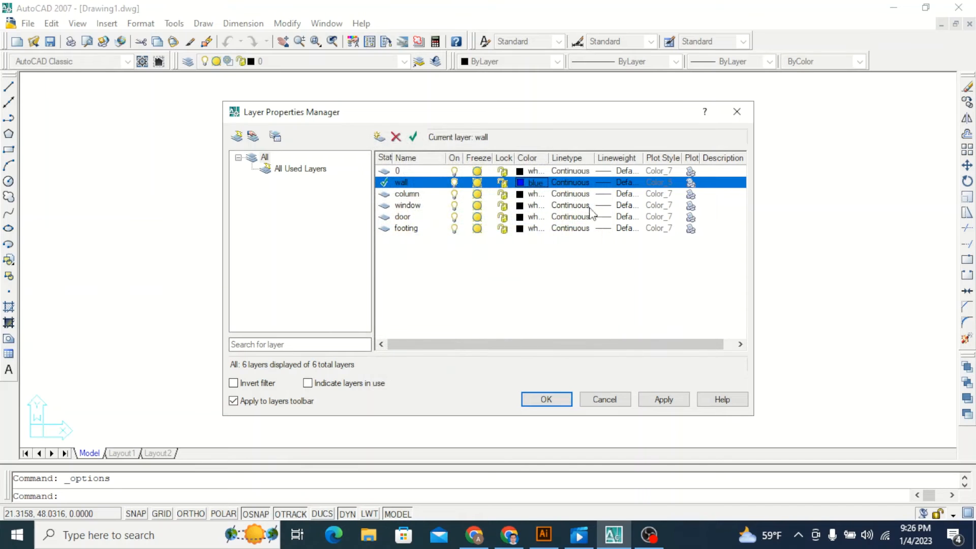
click(603, 185)
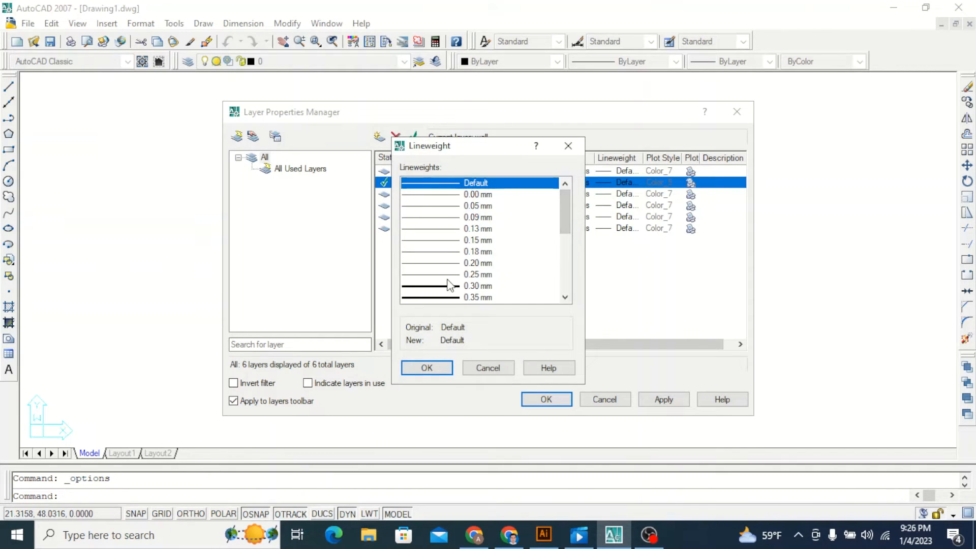
click(443, 274)
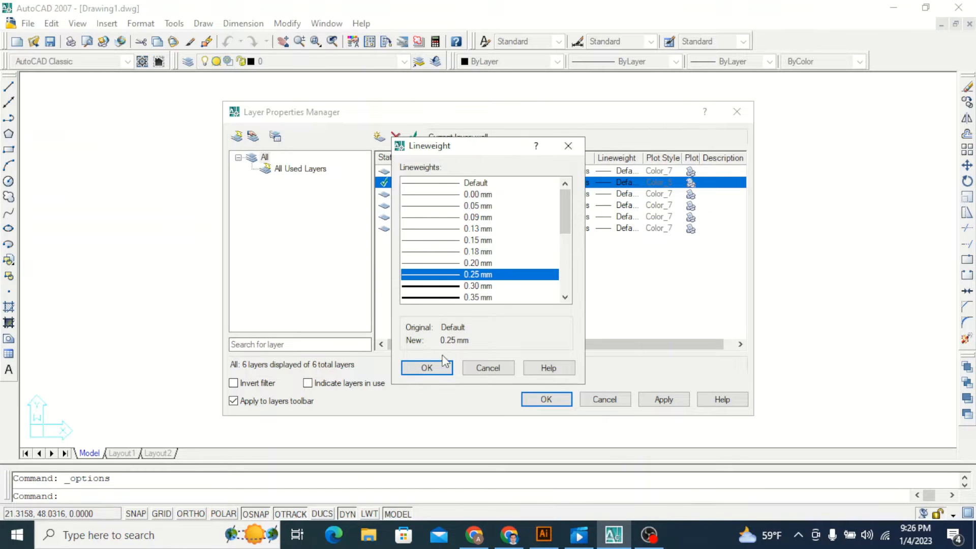
click(433, 369)
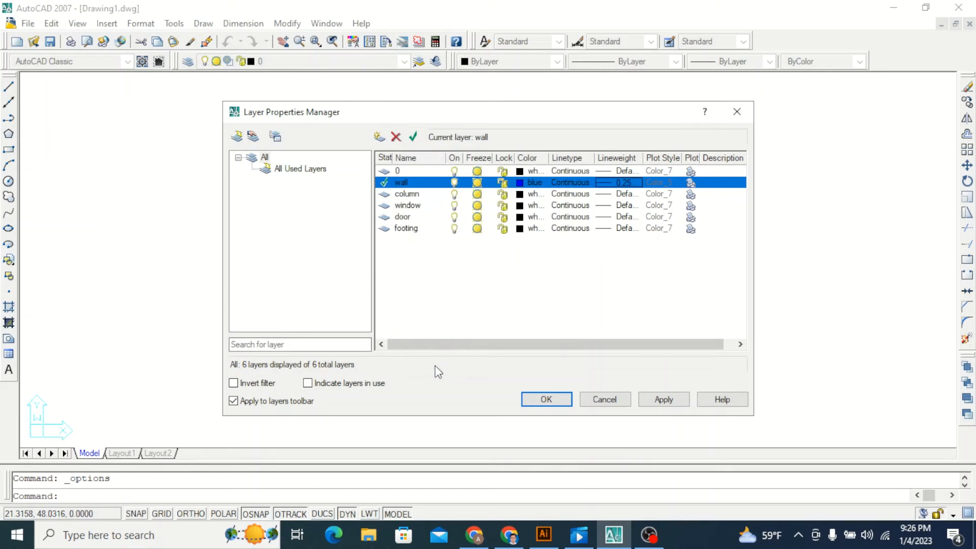
Set the column layer's color to red and its lineweight to 0.25 mm.
click(520, 194)
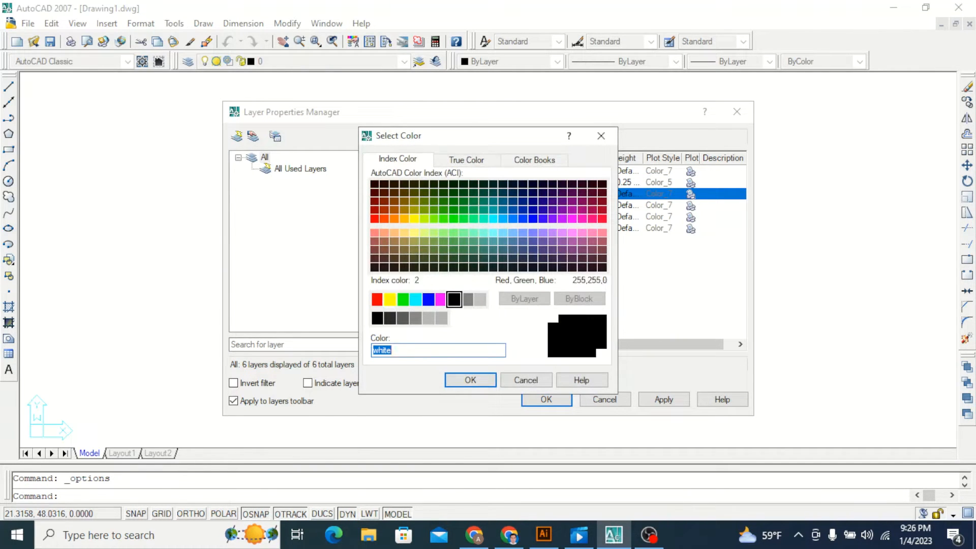
click(378, 299)
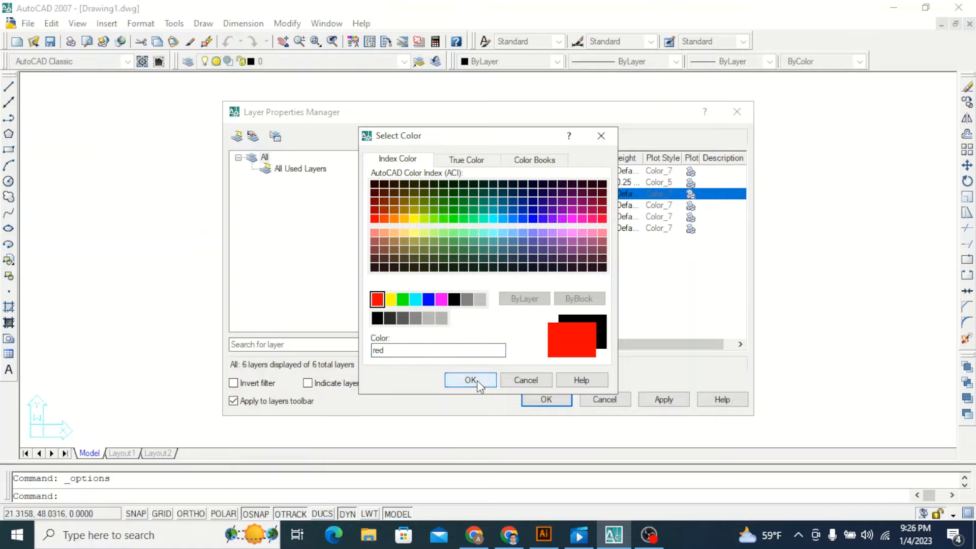
click(470, 380)
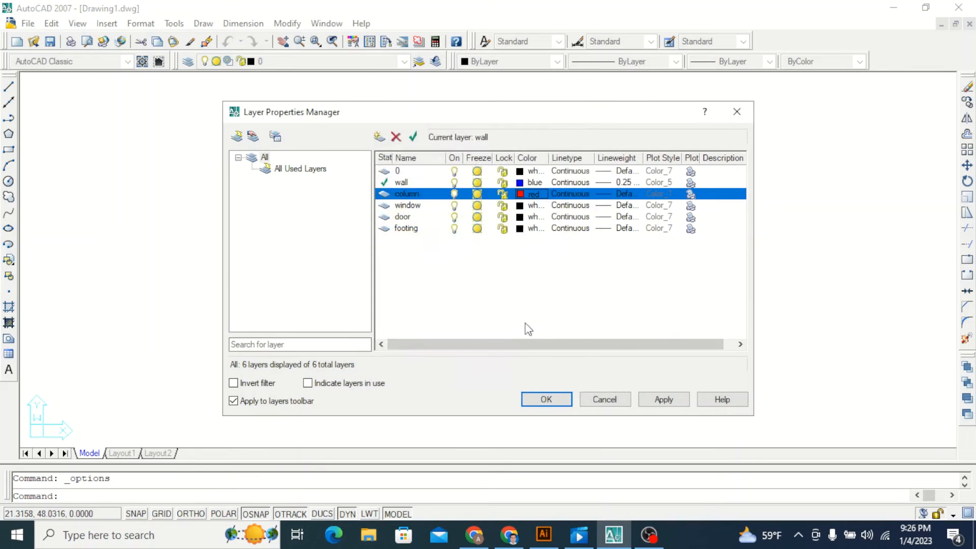
click(601, 195)
click(601, 196)
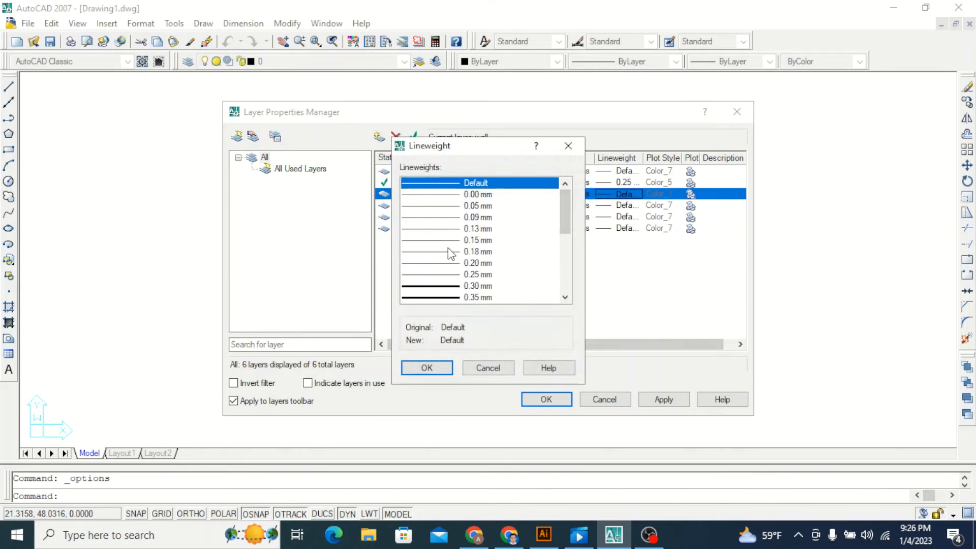
click(440, 275)
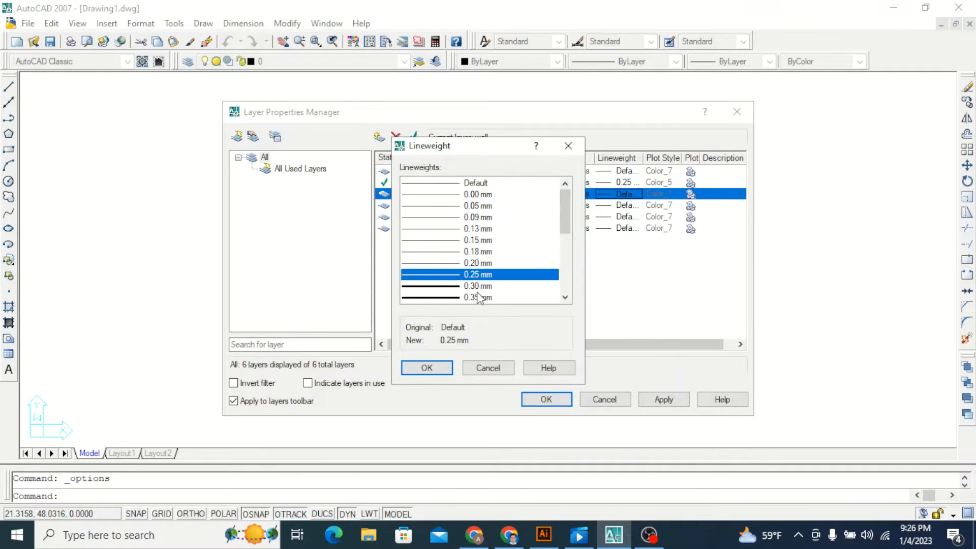
click(428, 367)
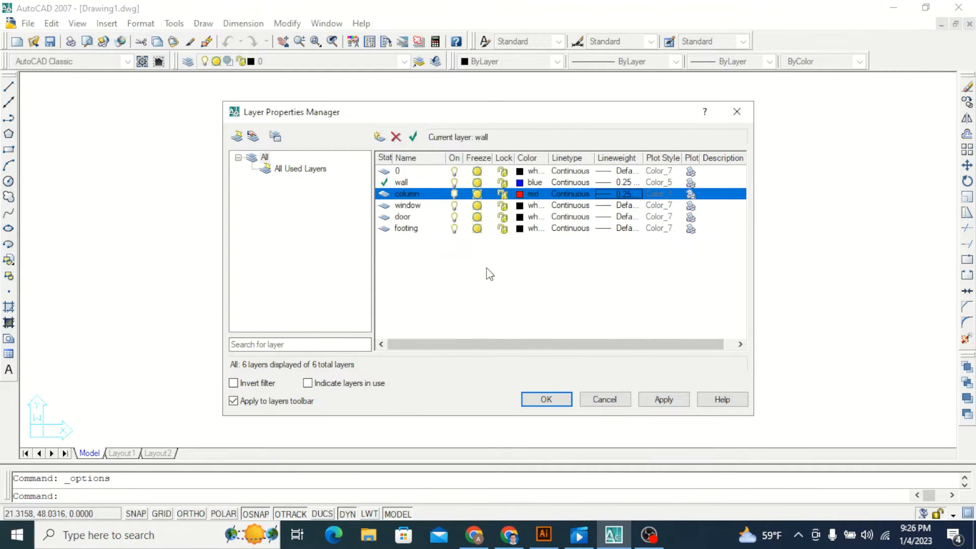
Set the window layer's color to cyan and its lineweight to 0.25 mm.
click(521, 206)
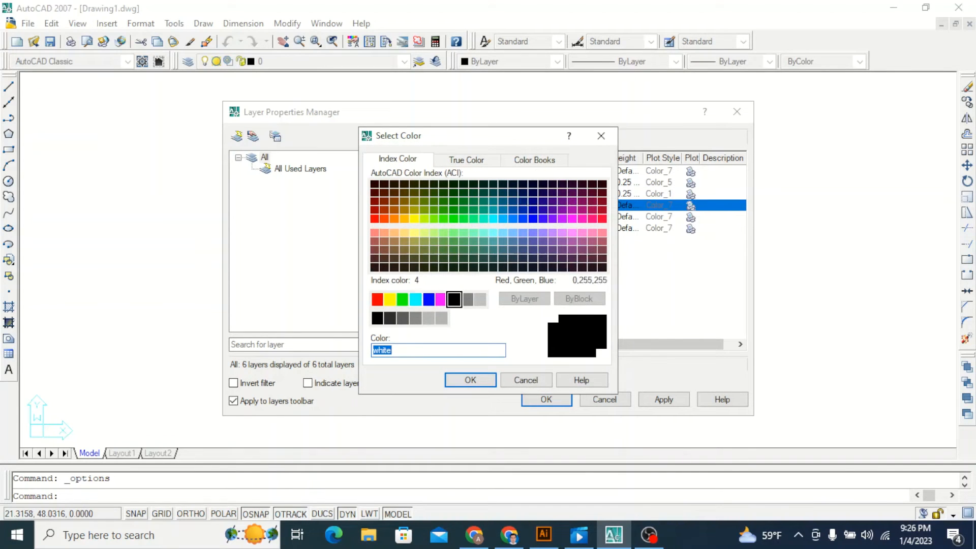
click(416, 299)
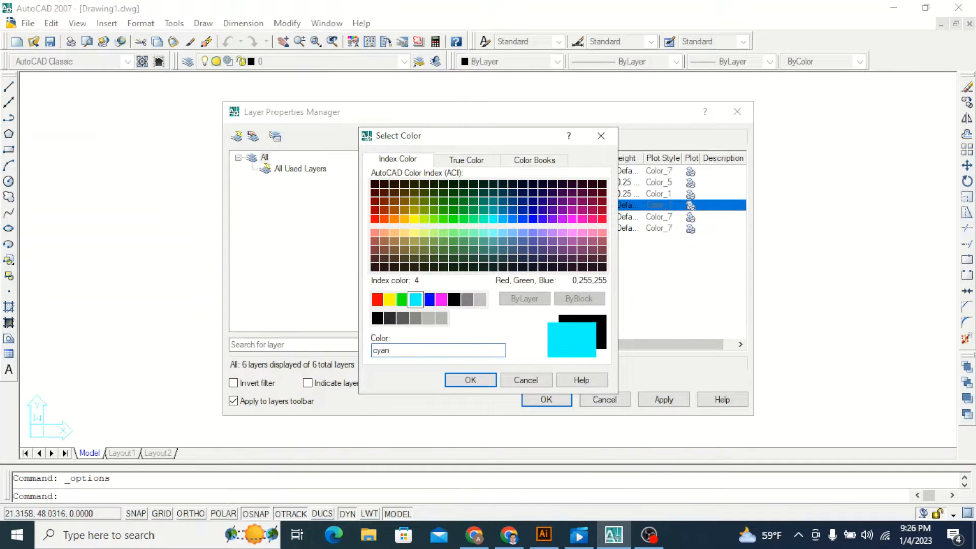
click(470, 380)
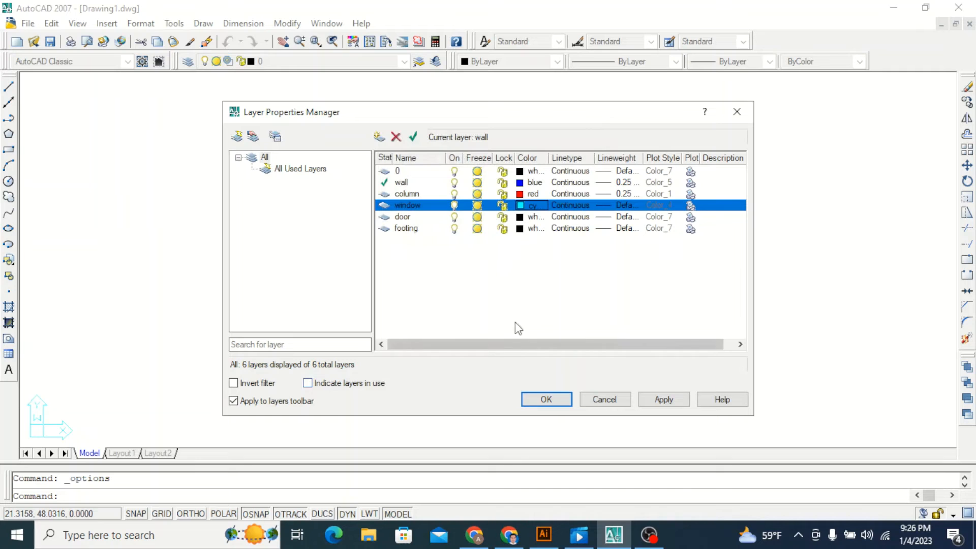
click(606, 206)
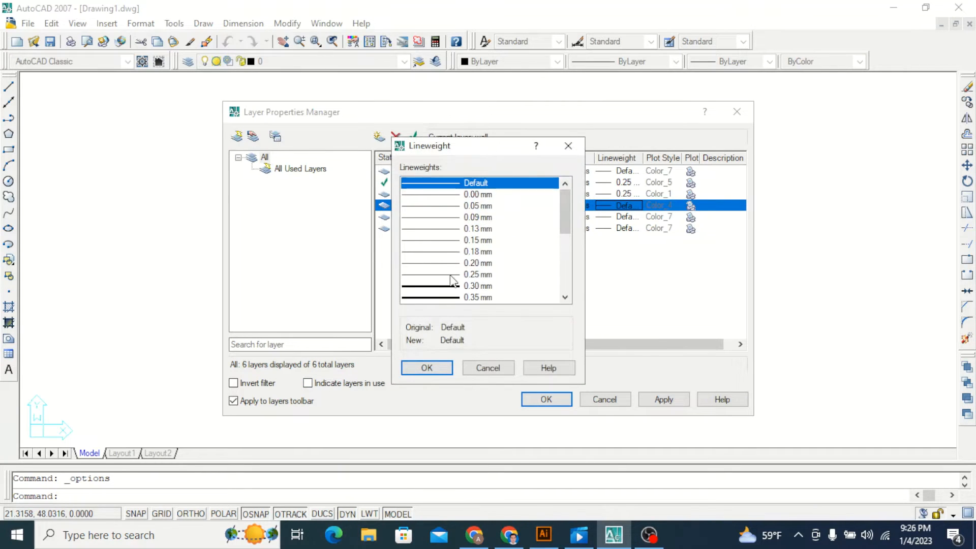
click(445, 275)
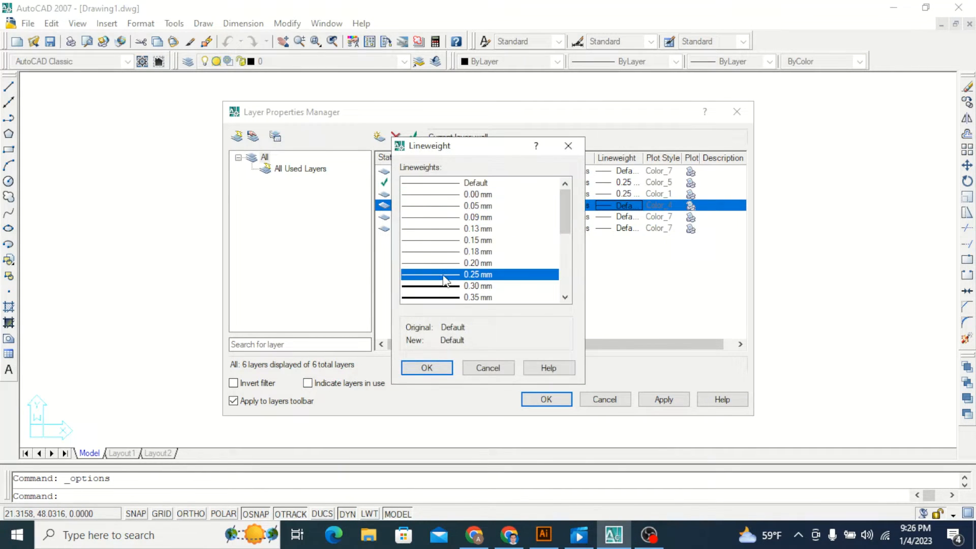
click(451, 368)
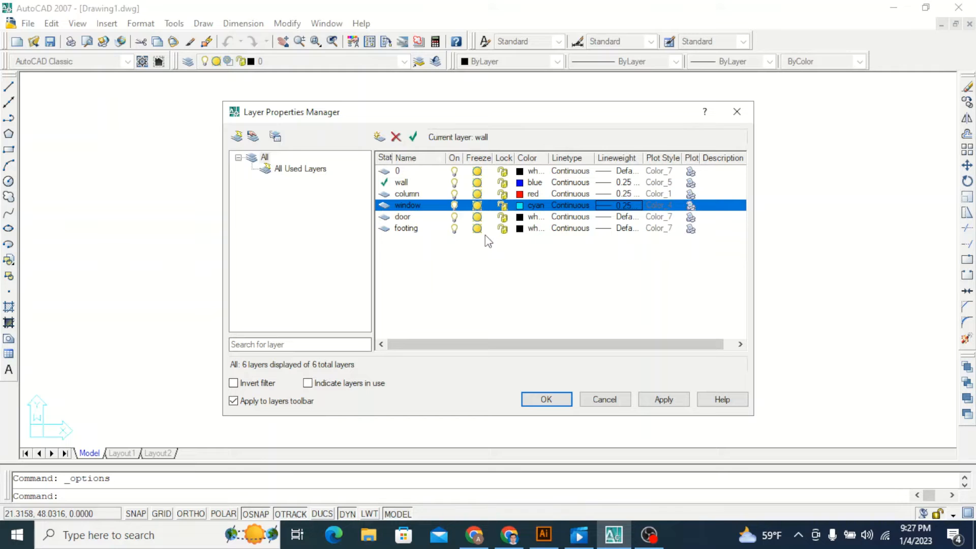
Set the door layer's color to green and its lineweight to 0.25 mm.
click(520, 217)
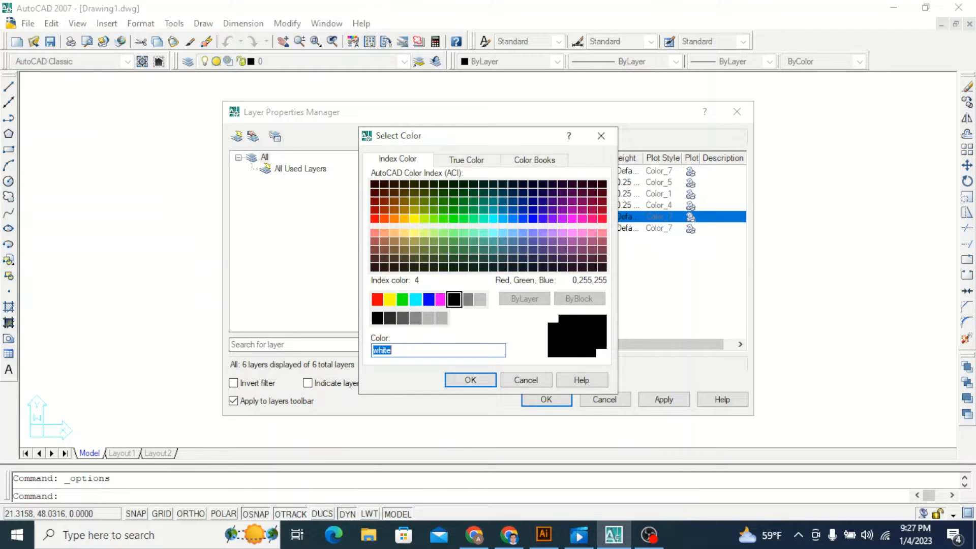
click(378, 300)
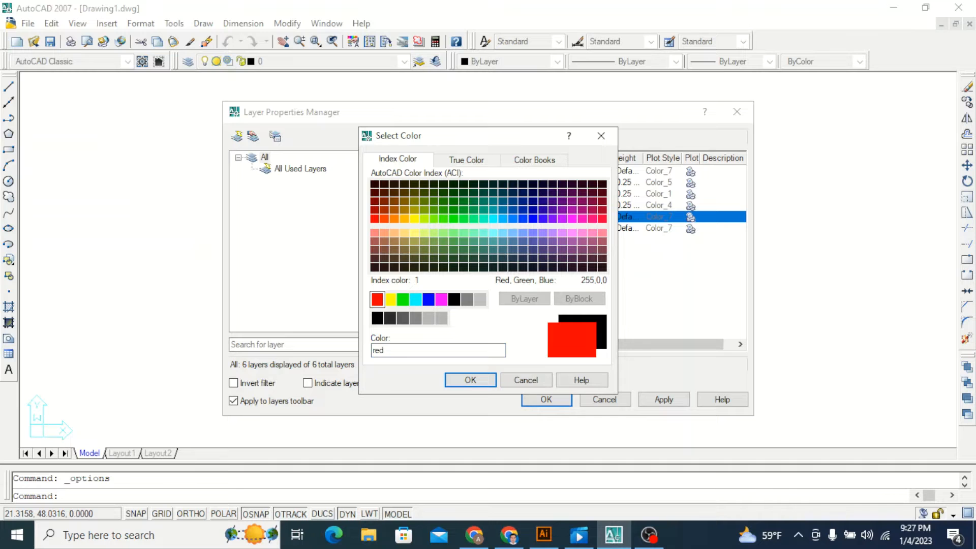
click(390, 299)
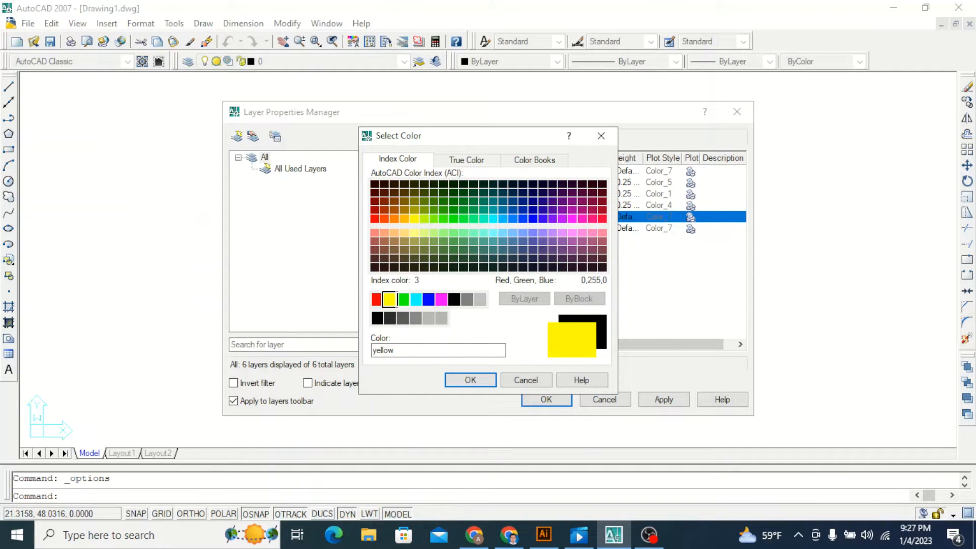
click(403, 299)
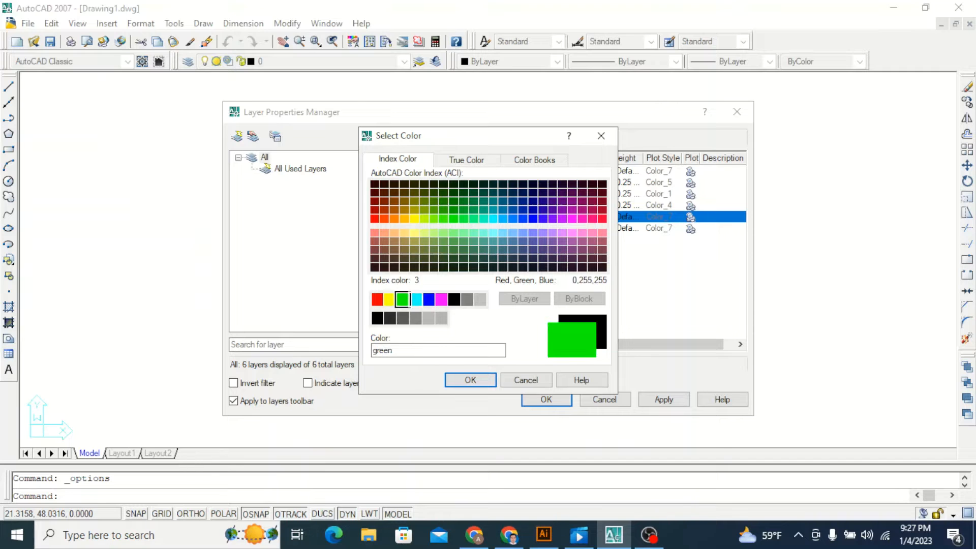
click(469, 380)
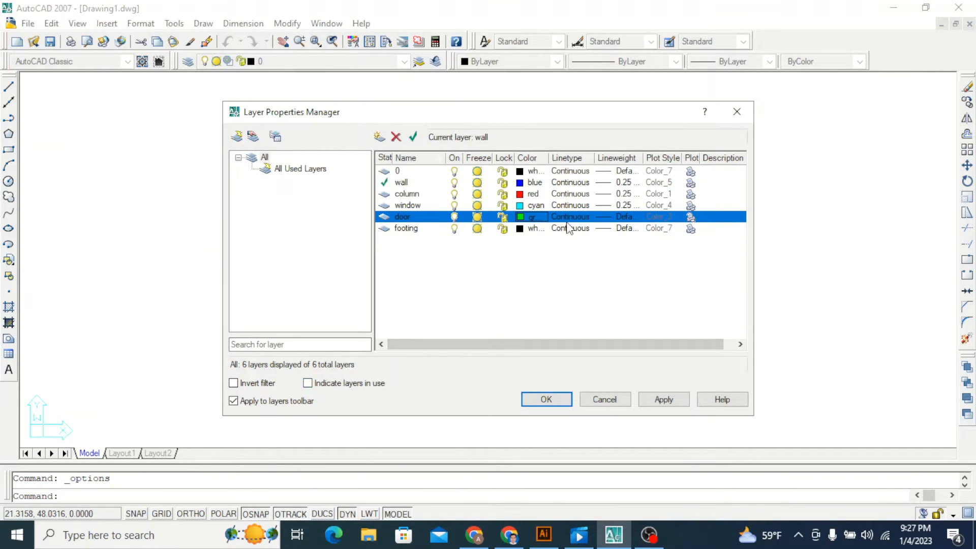
click(610, 217)
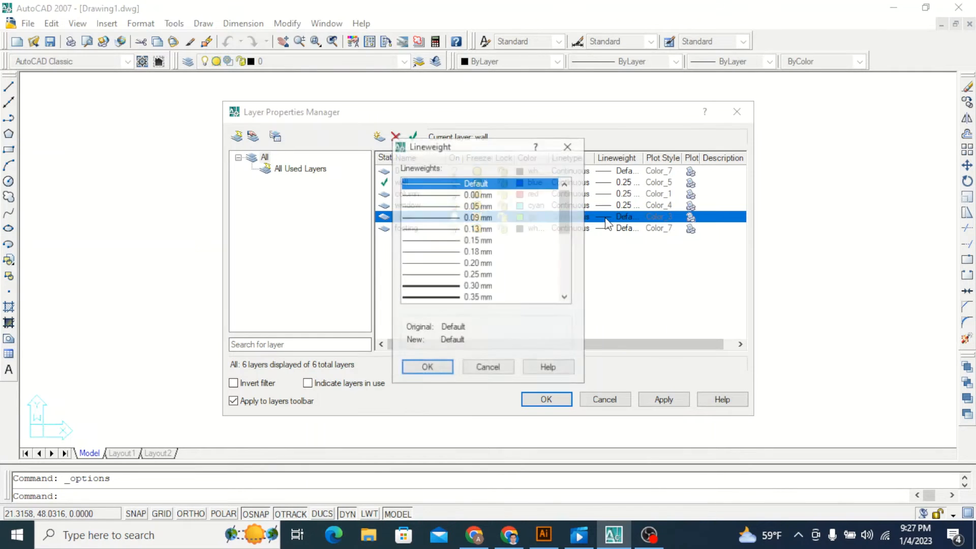
click(443, 275)
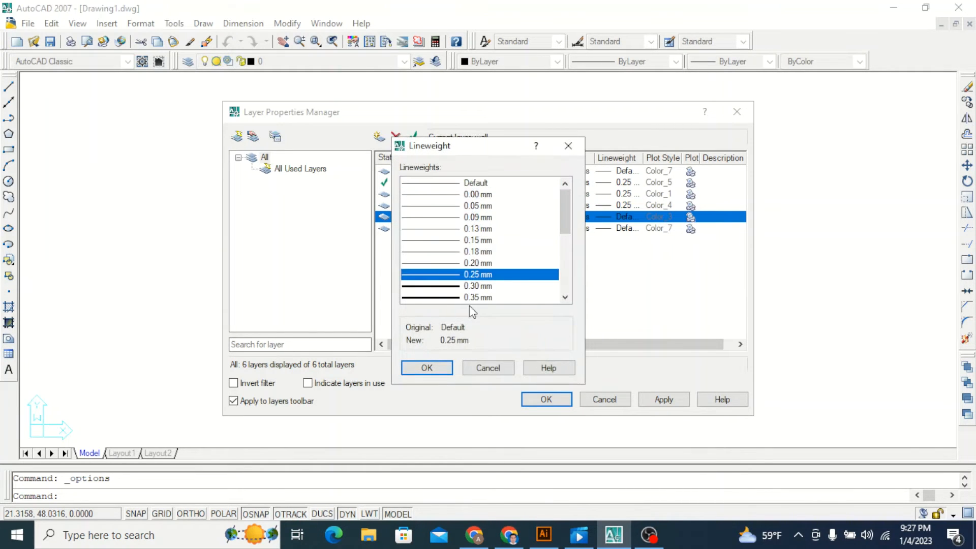
click(427, 368)
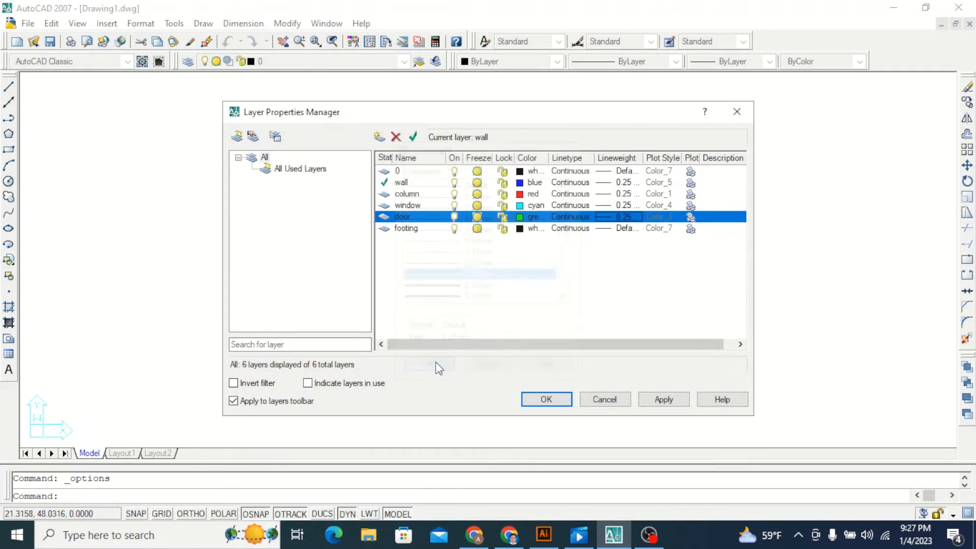
Set the footing layer's color to 160 and its lineweight to 0.25 mm, then apply and accept the layer settings.
click(519, 229)
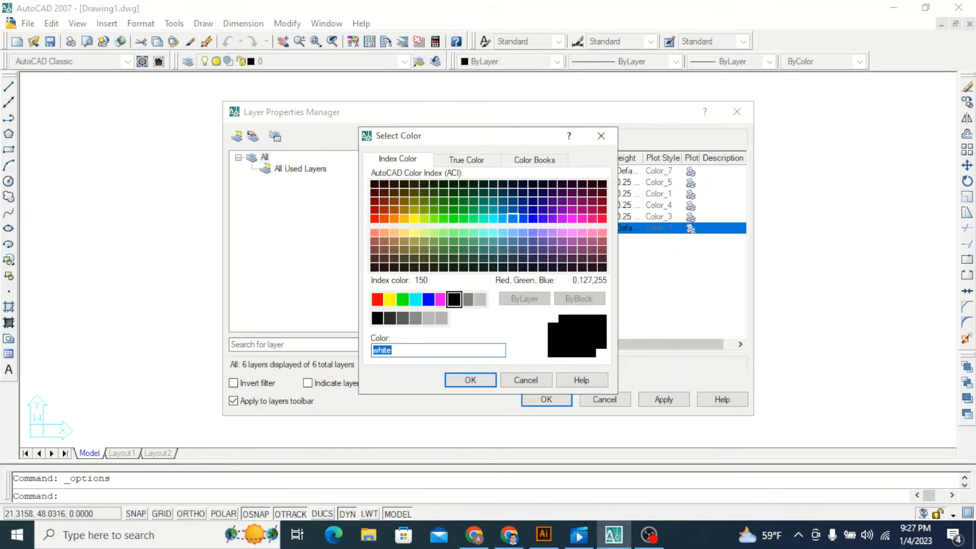
click(523, 218)
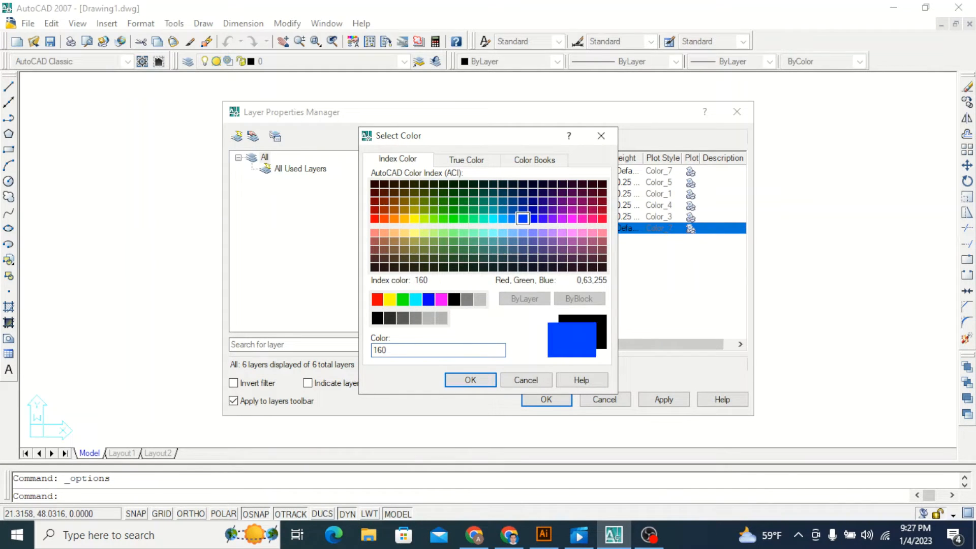
click(470, 381)
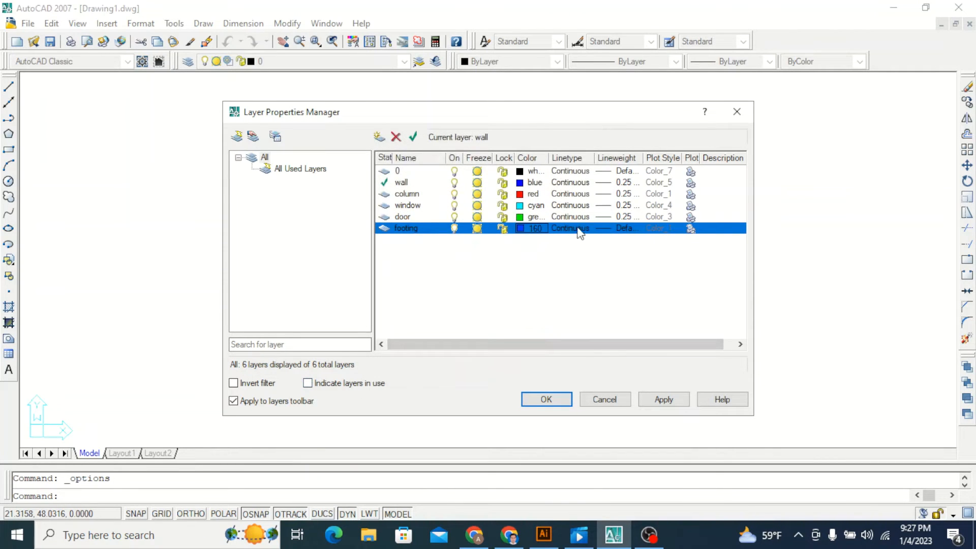
click(603, 228)
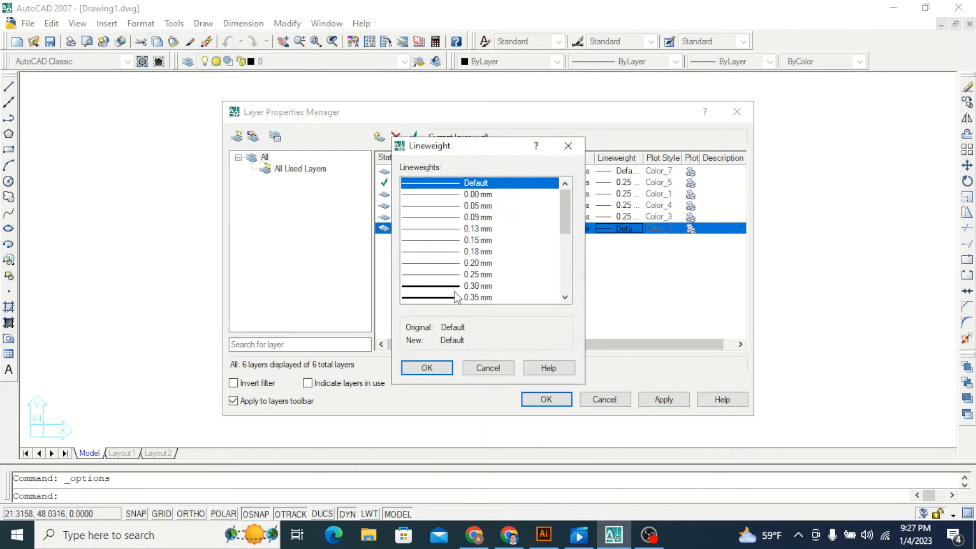
click(452, 275)
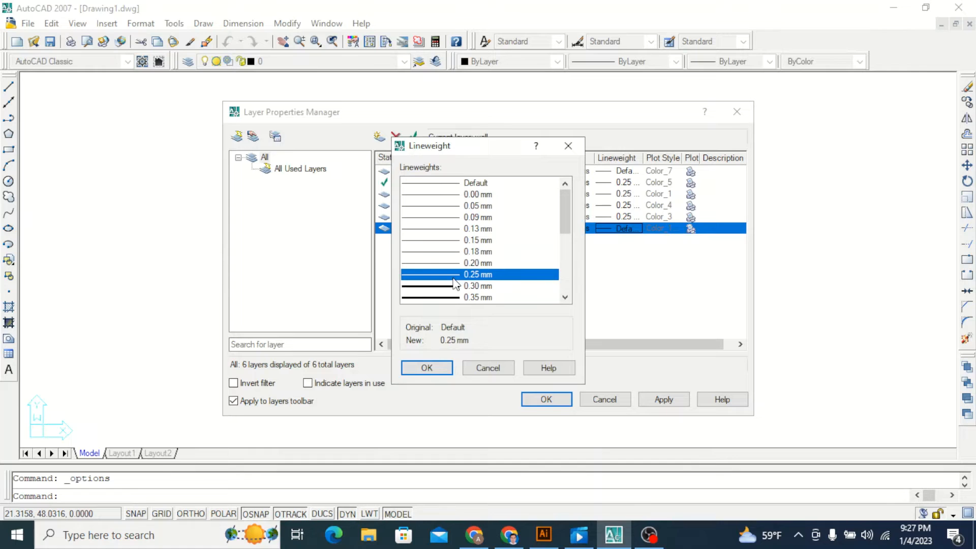
click(434, 366)
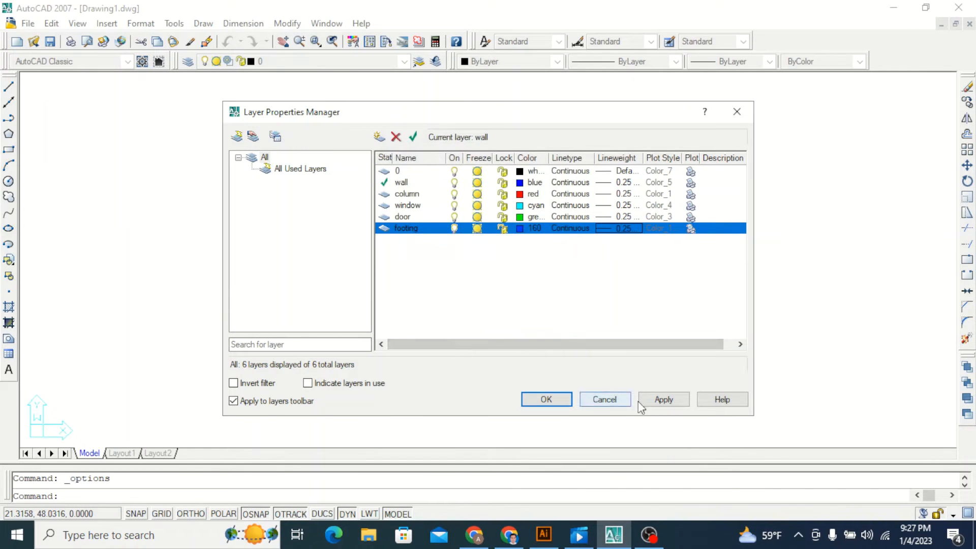
click(667, 400)
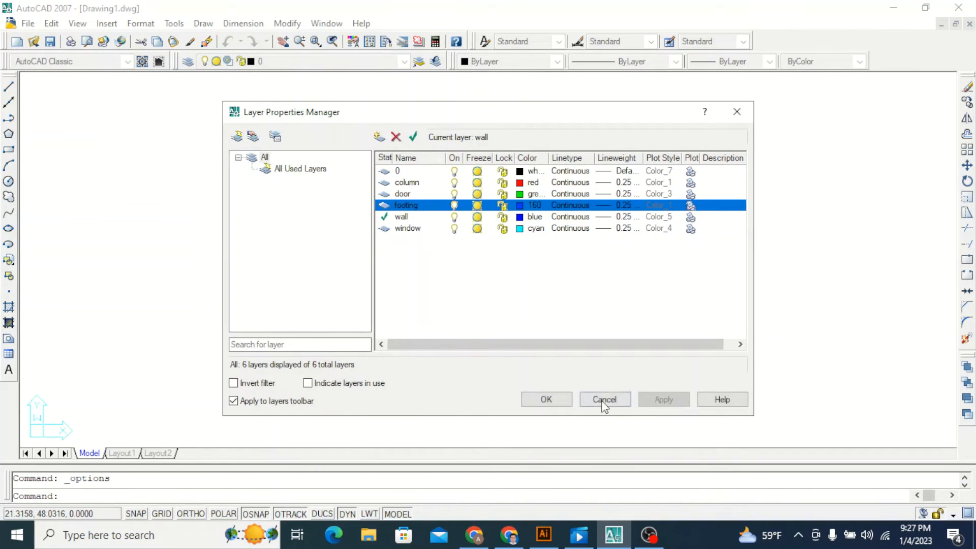
click(546, 400)
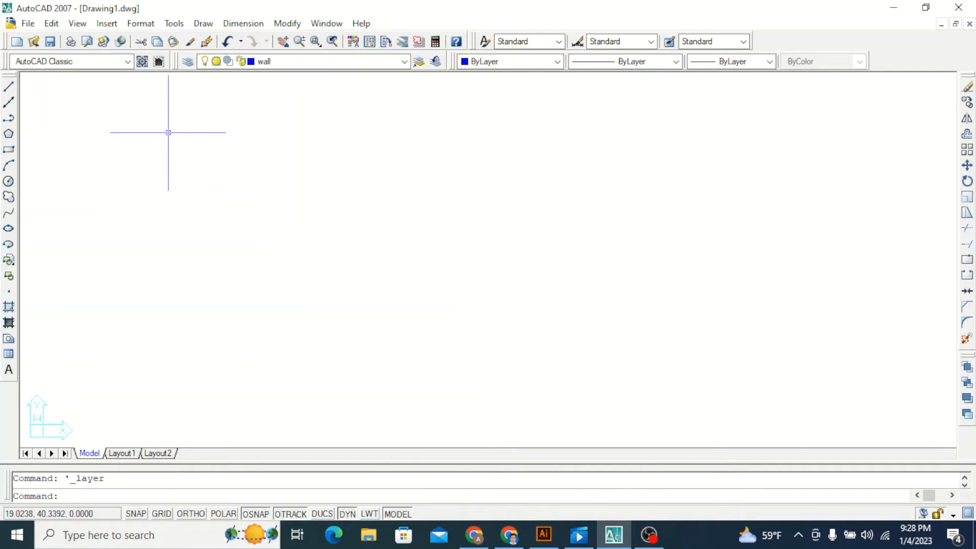
text(d)
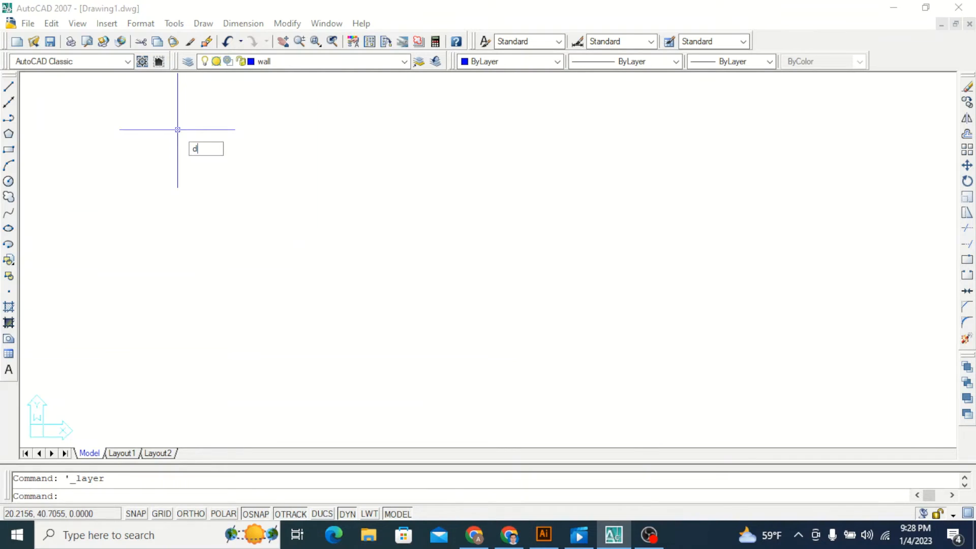
text(t)
key(Return)
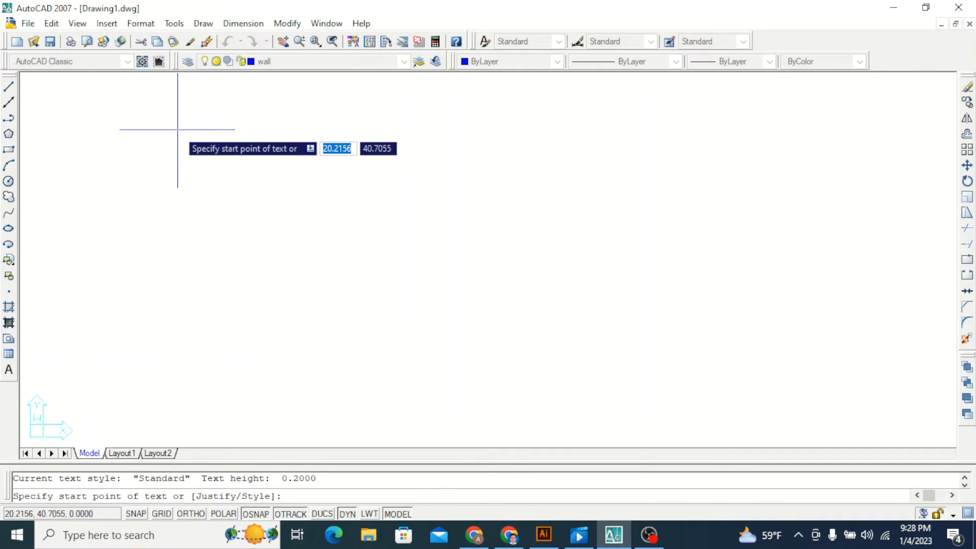
click(220, 152)
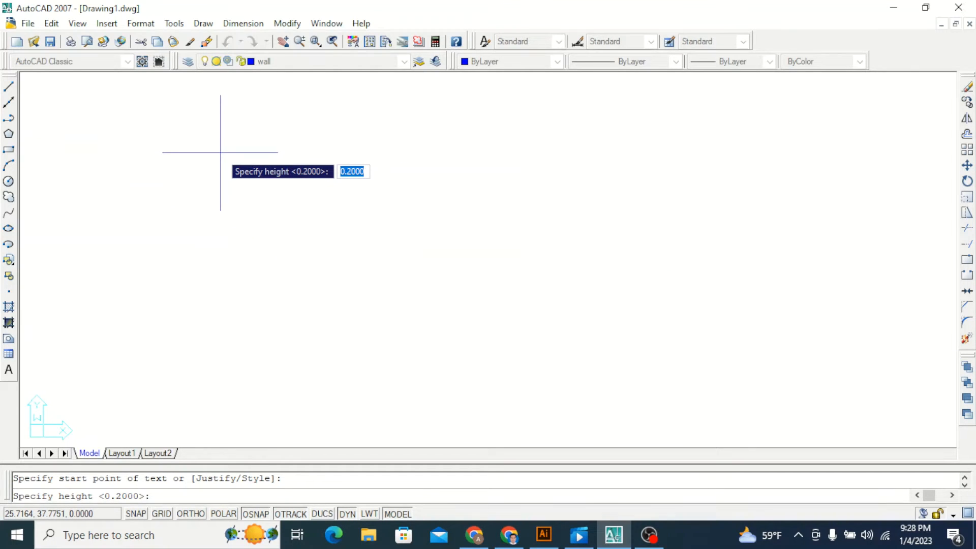
key(Return)
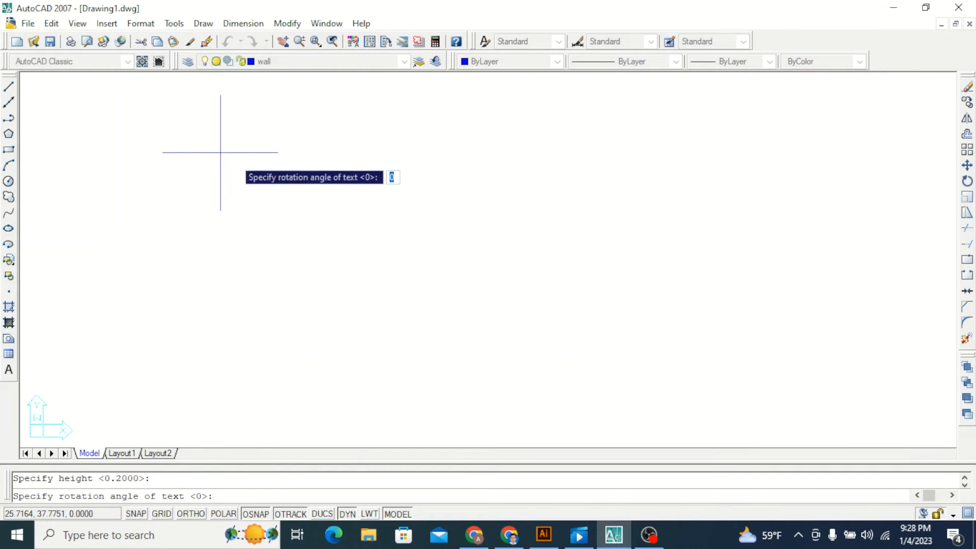
key(Return)
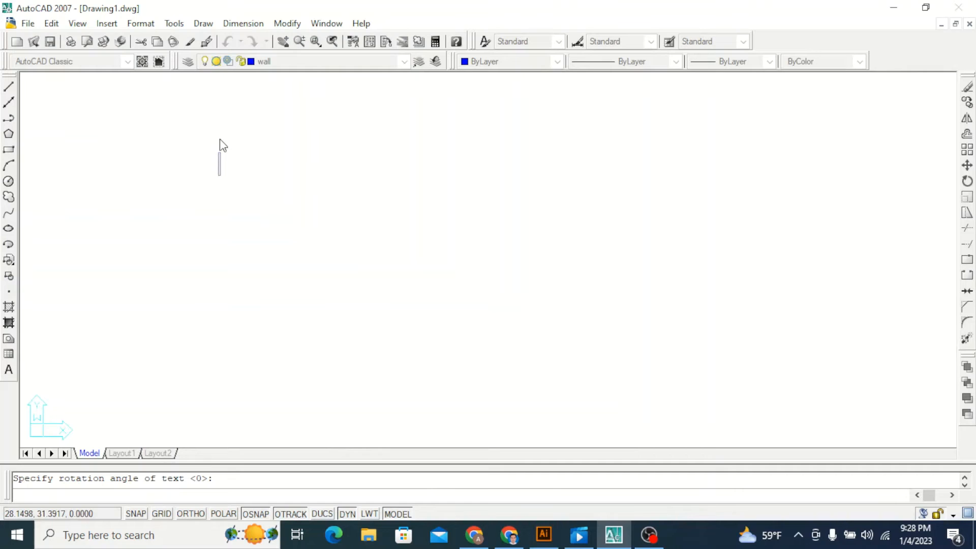
text(WQ)
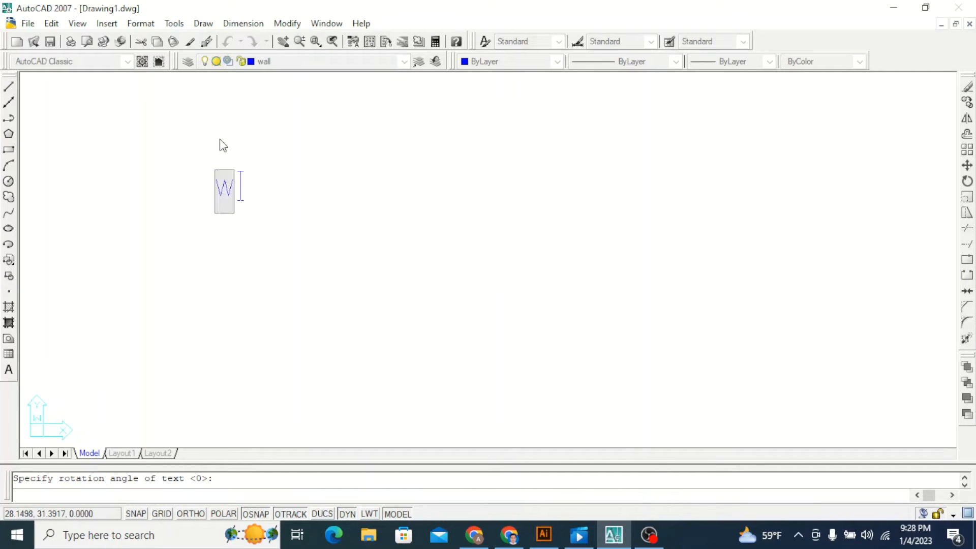
text(ll)
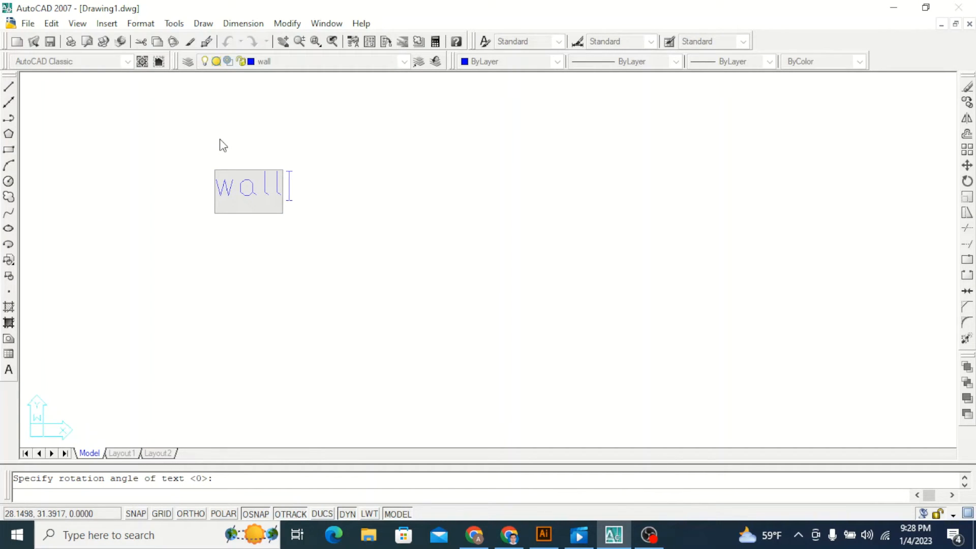
key(BackSpace)
key(BackSpace)
key(BackSpace)
key(BackSpace)
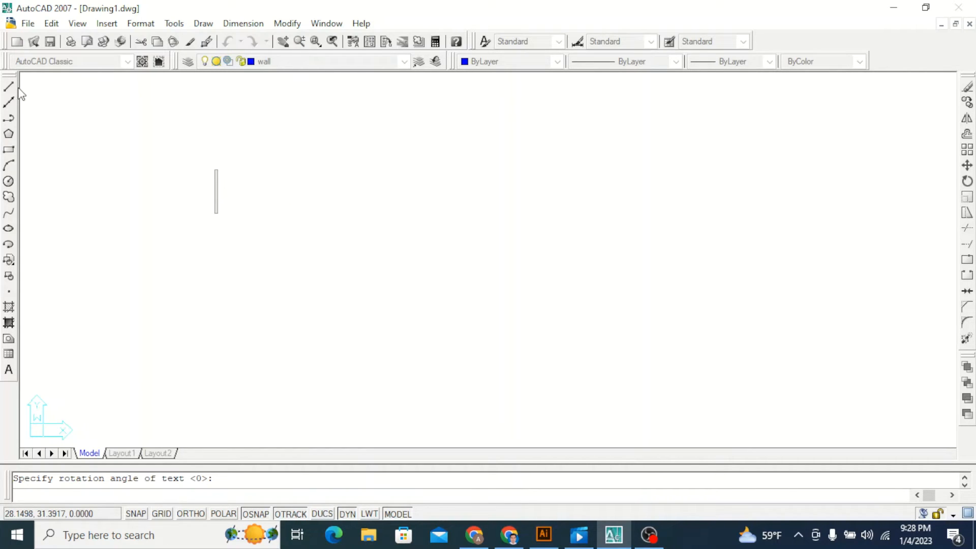
click(146, 131)
key(Return)
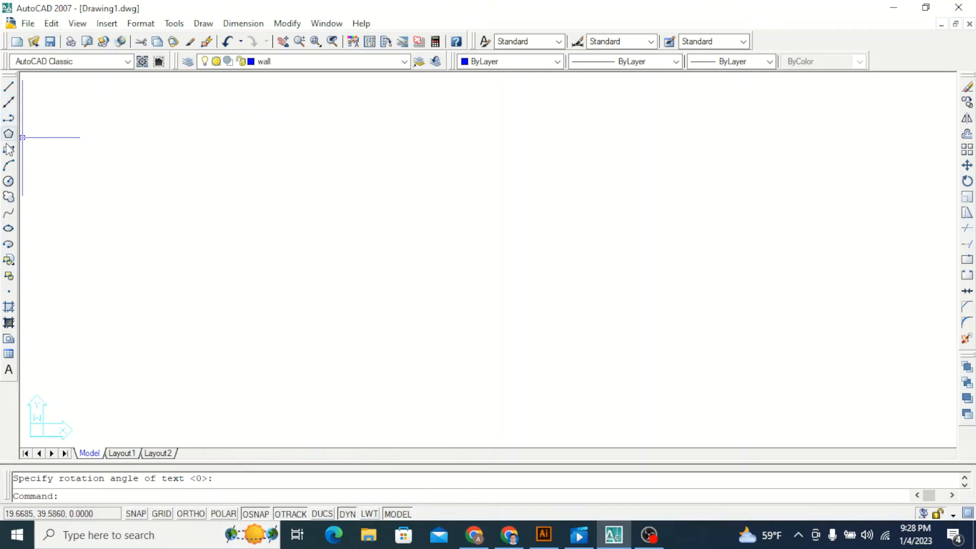
Draw a long, thin horizontal rectangle on the wall layer in the upper part of the drawing.
click(8, 151)
click(299, 126)
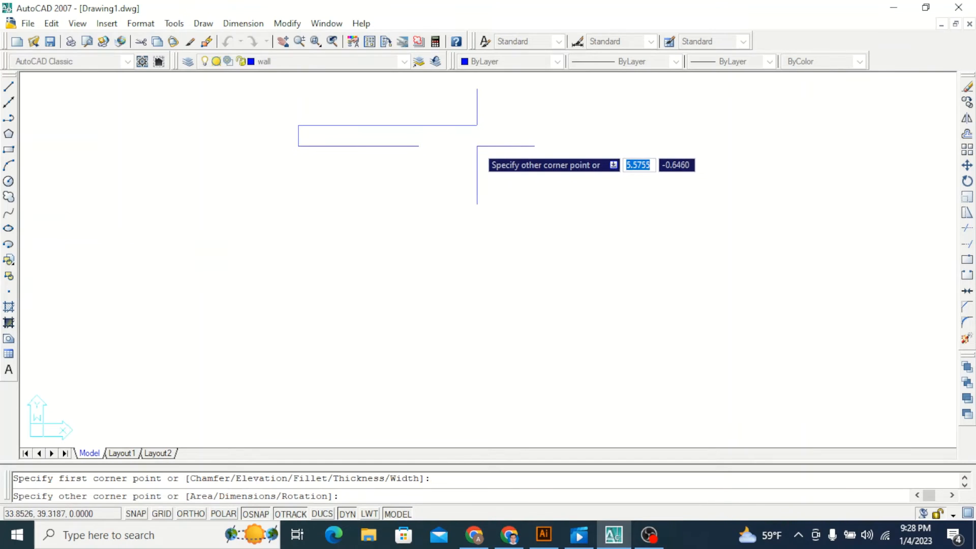
click(468, 144)
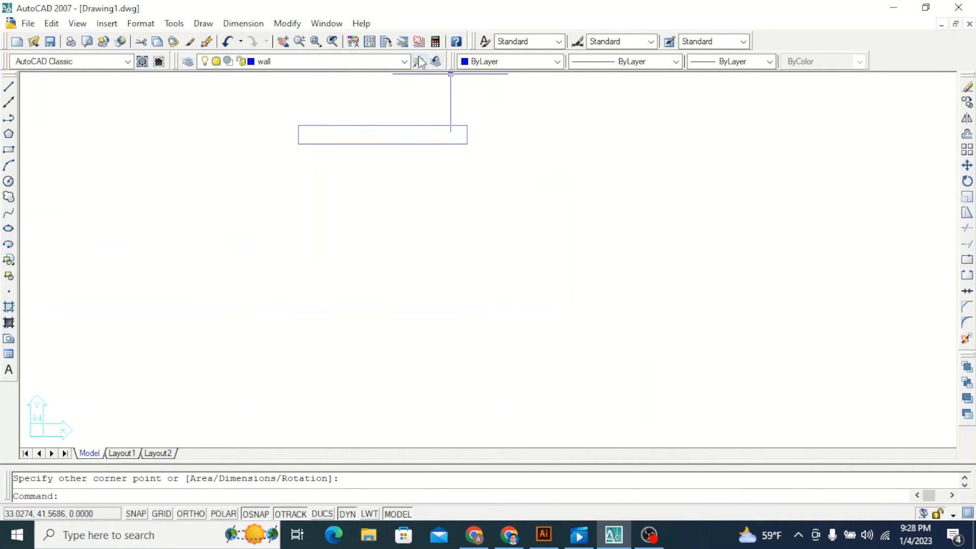
Make column the current layer and draw a thin horizontal rectangle of similar size below the wall rectangle.
click(406, 62)
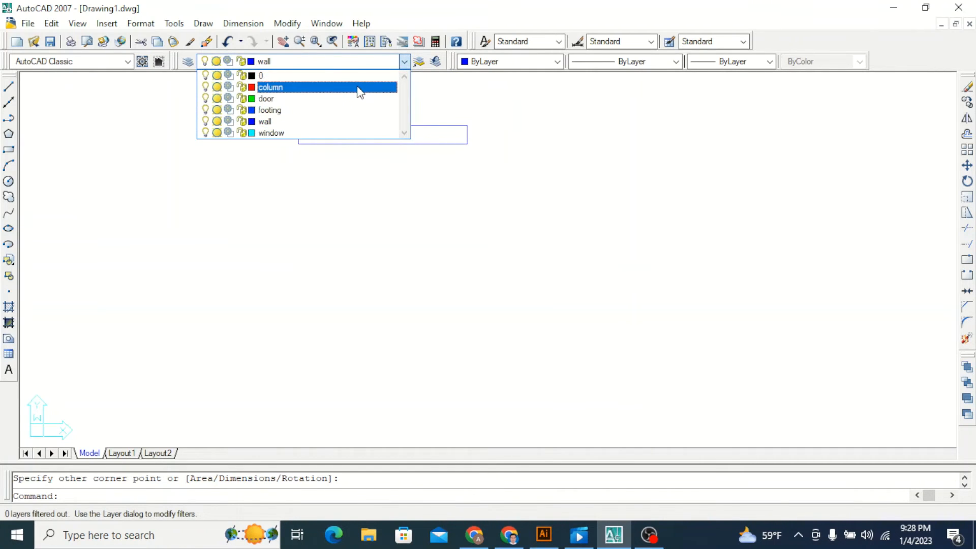
click(360, 87)
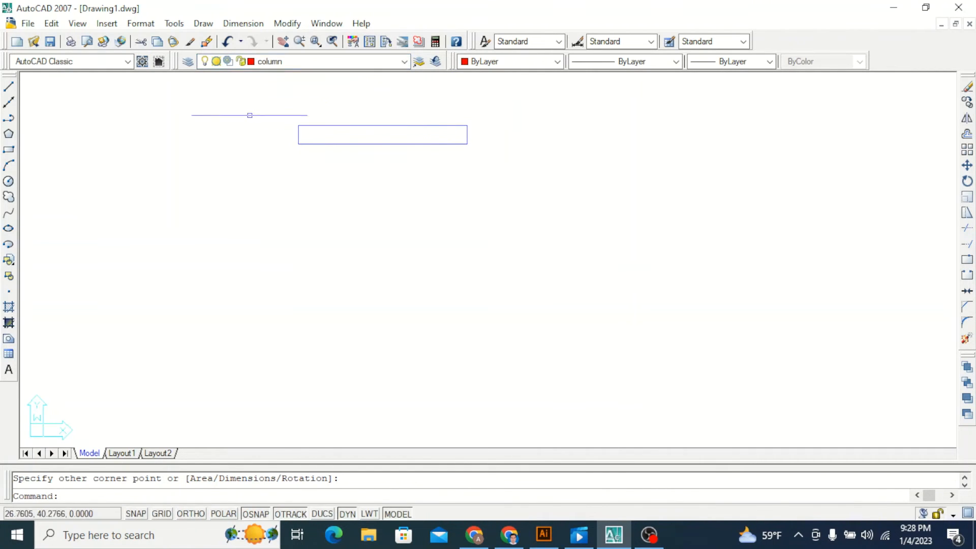
click(9, 150)
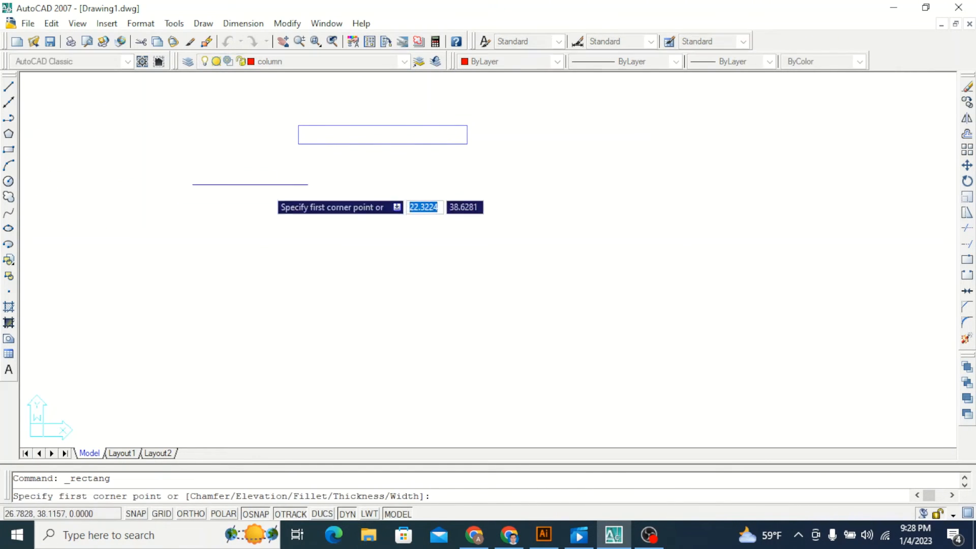
click(300, 172)
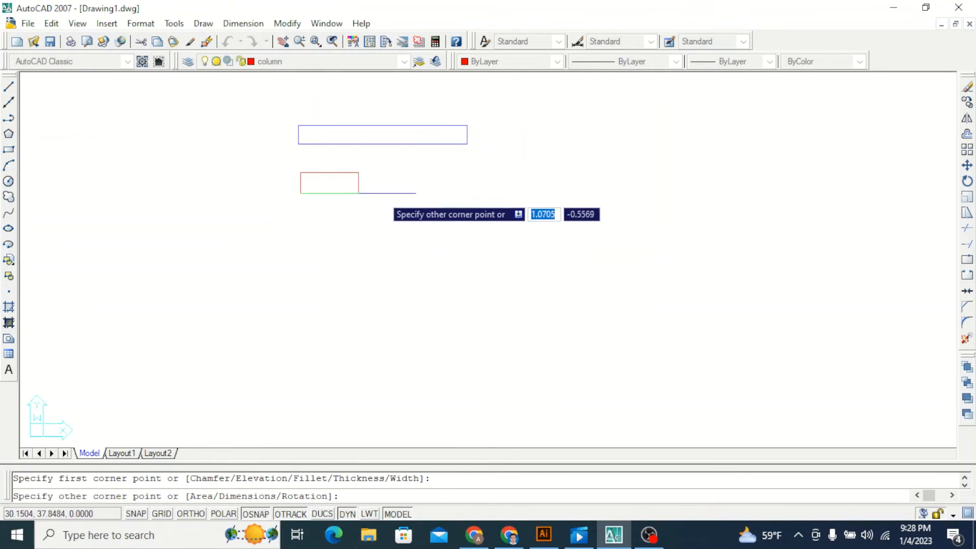
click(467, 192)
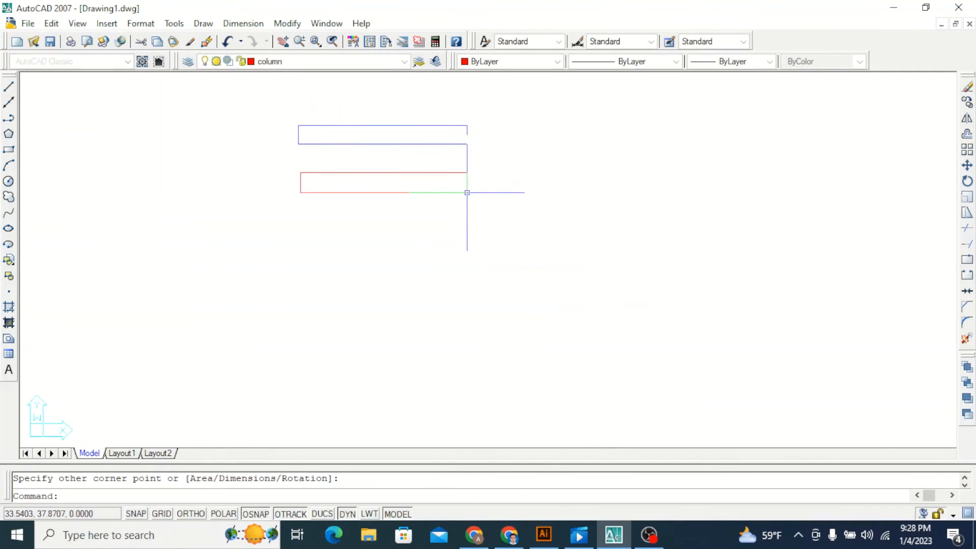
Make door the current layer and draw a horizontal rectangle about 5 by 0.8 units below the column rectangle.
click(404, 62)
click(374, 99)
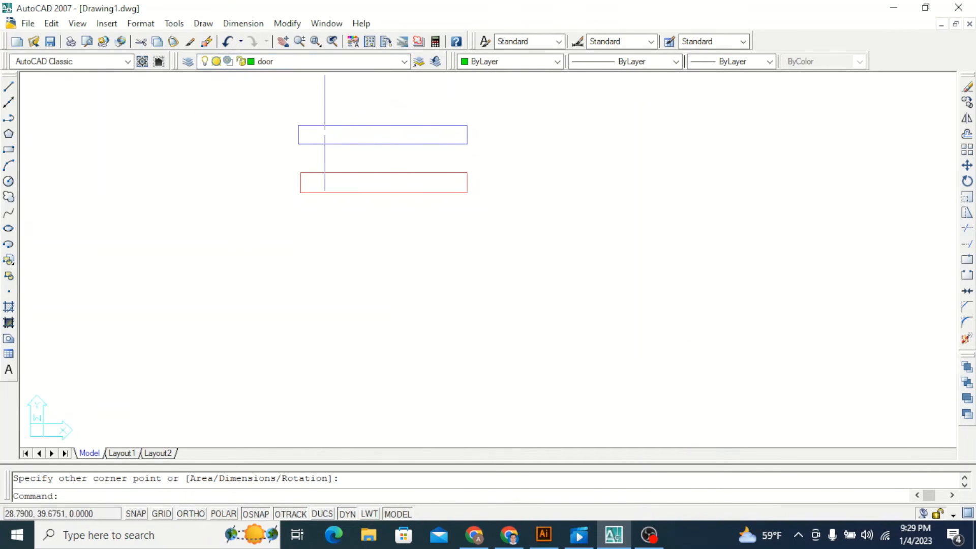
click(8, 150)
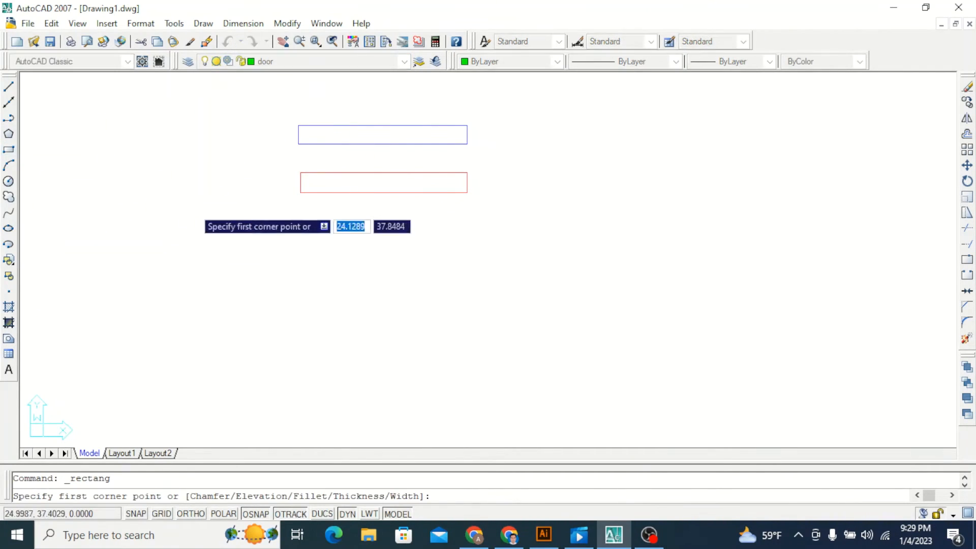
click(304, 204)
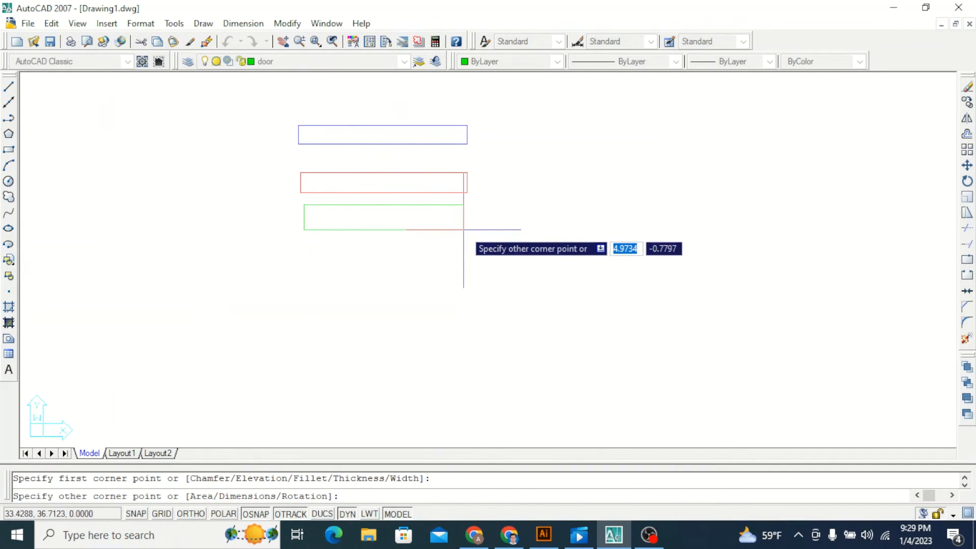
click(467, 228)
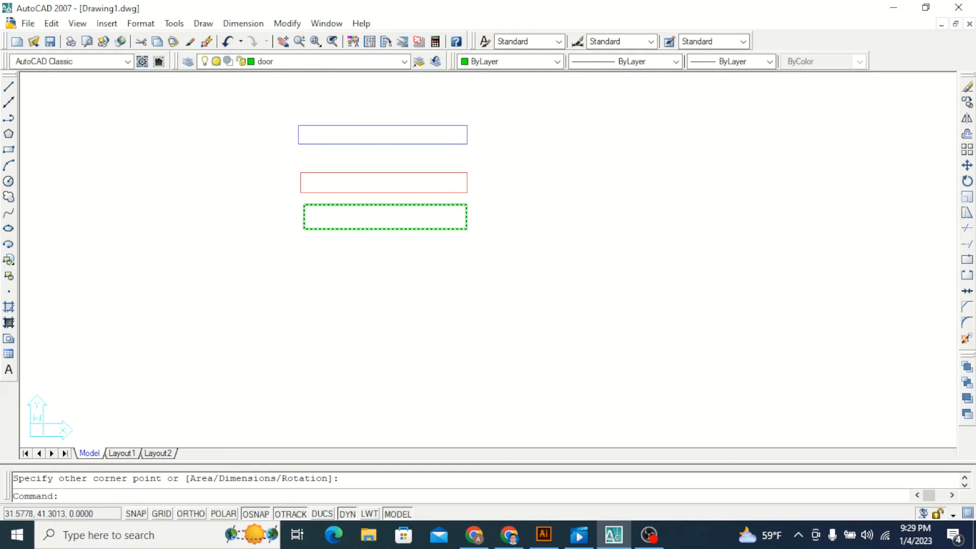
Make footing the current layer and draw a horizontal rectangle of similar width below the door rectangle.
click(405, 62)
click(406, 61)
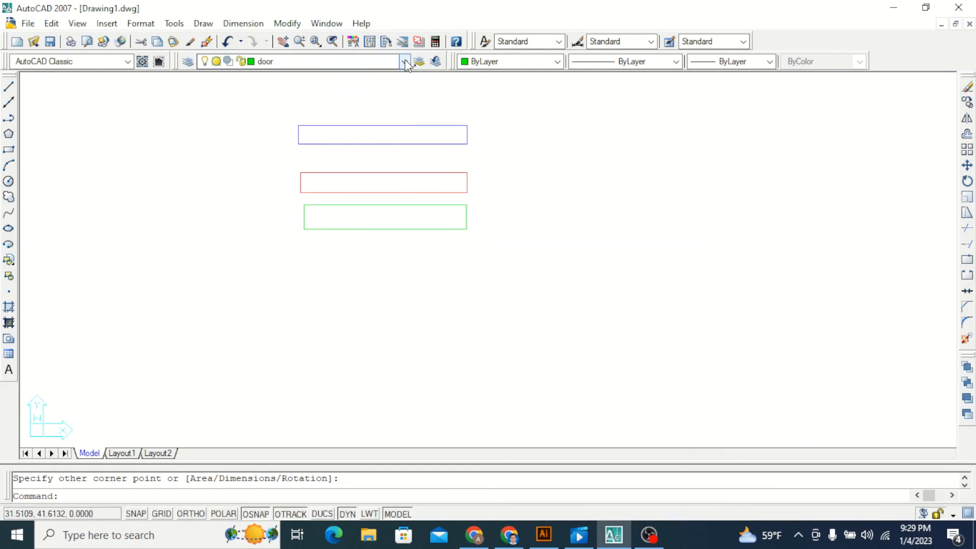
click(405, 62)
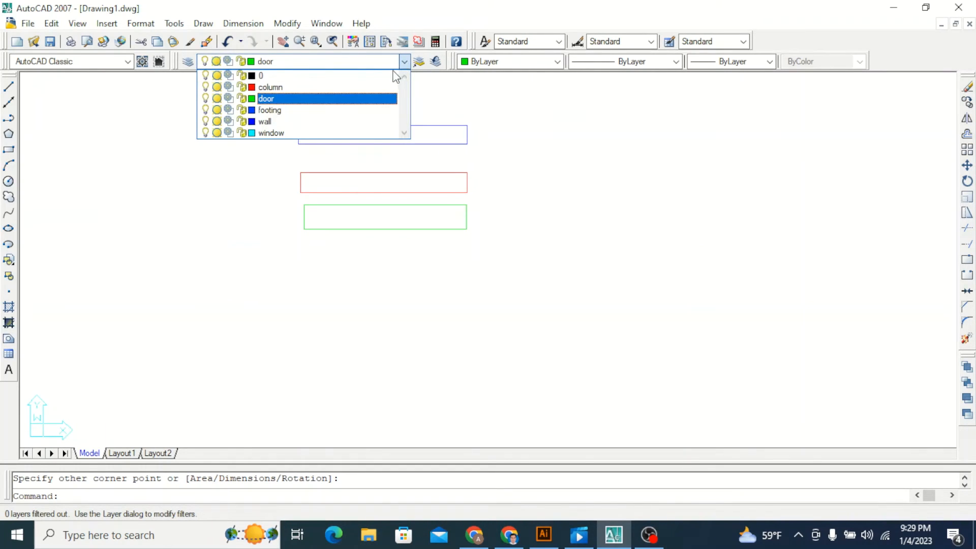
click(321, 111)
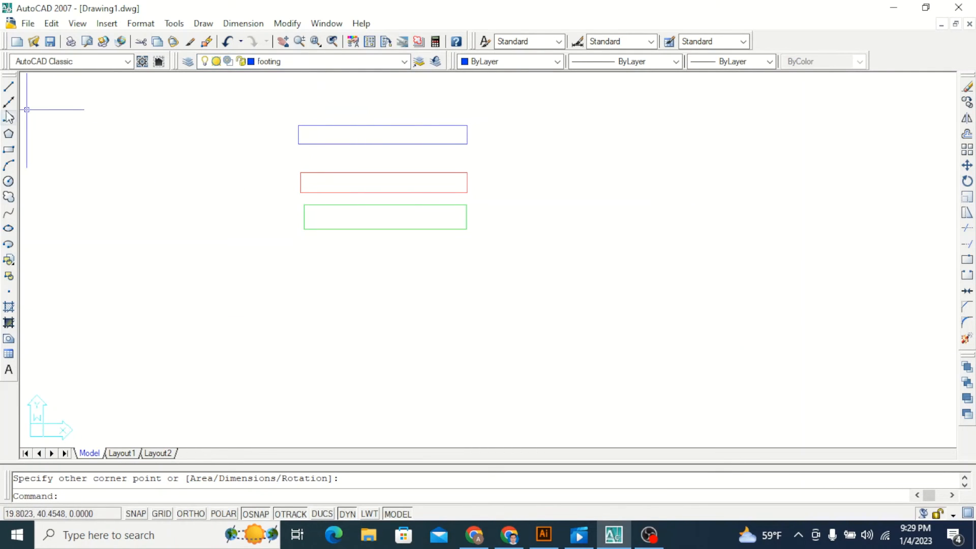
click(8, 150)
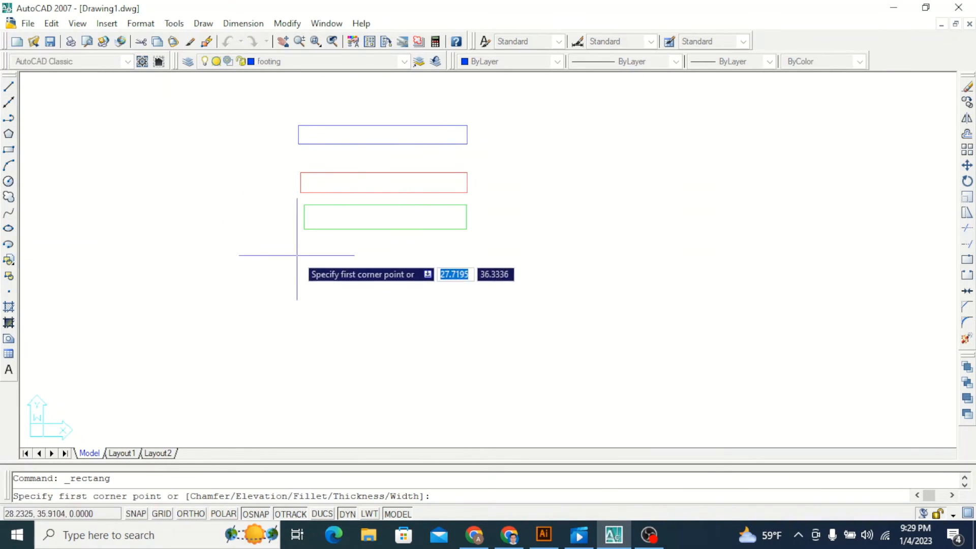
click(306, 251)
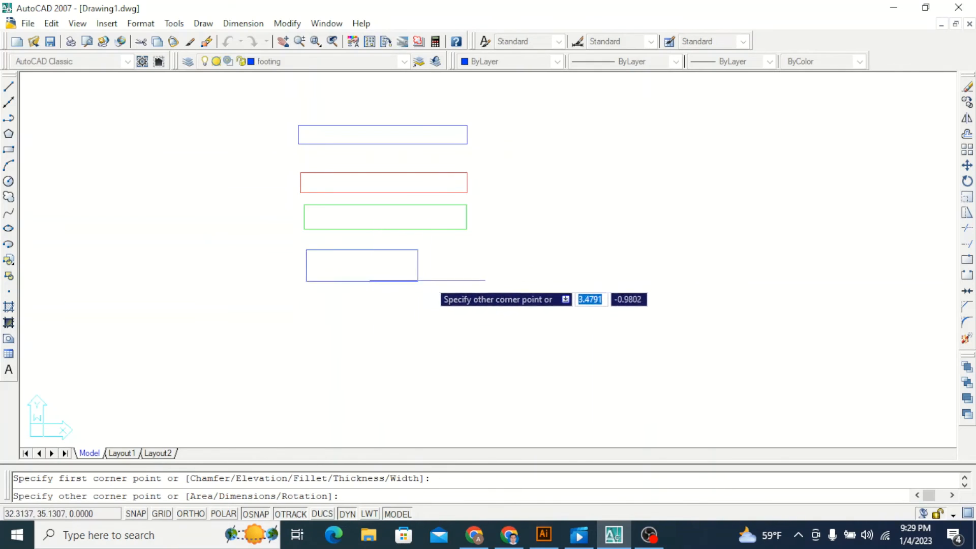
click(466, 278)
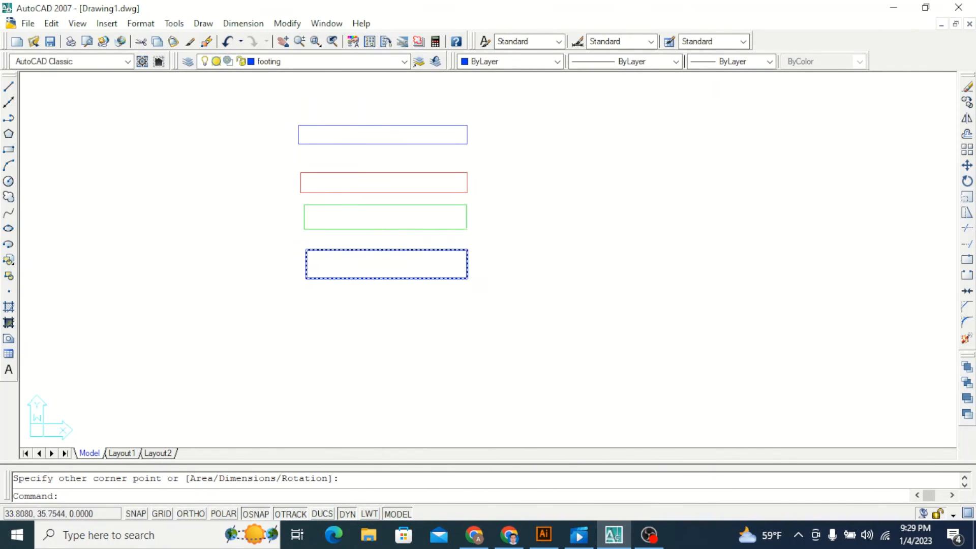
Make window the current layer and draw a horizontal rectangle about 4.9 by 0.8 units below the footing rectangle.
click(404, 61)
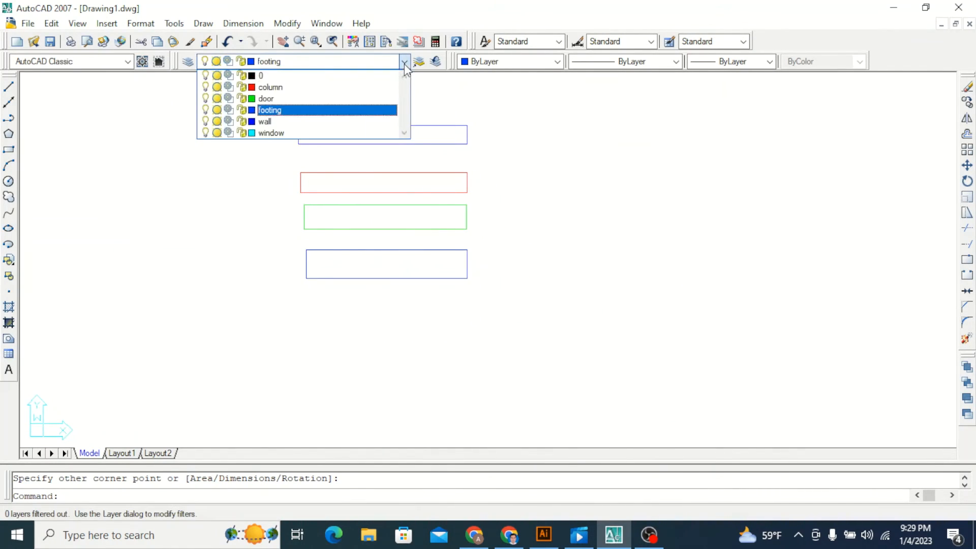
click(340, 133)
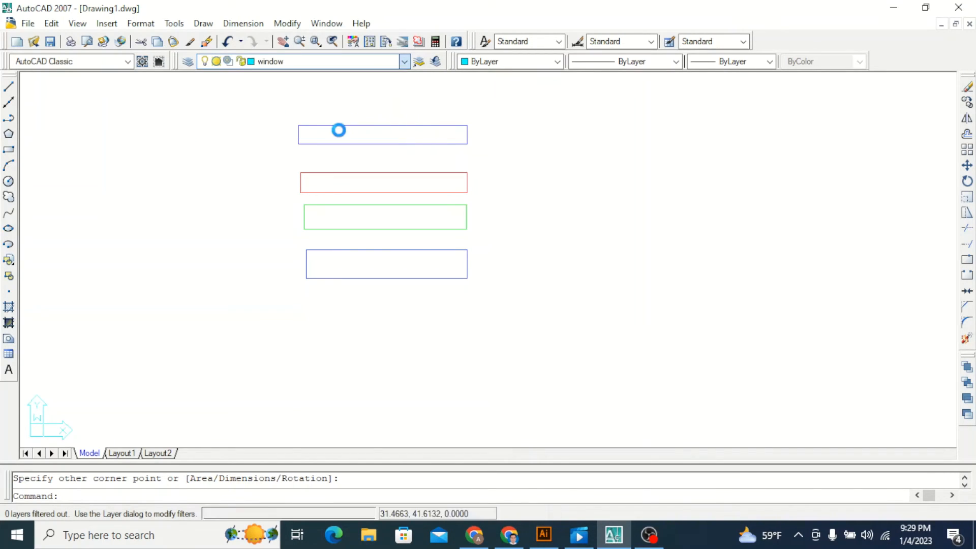
click(9, 151)
click(308, 301)
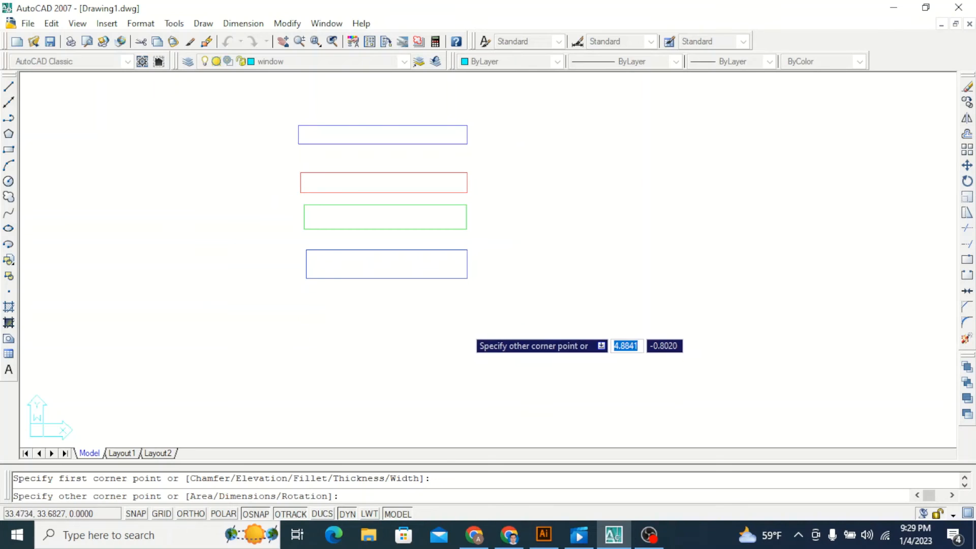
click(465, 327)
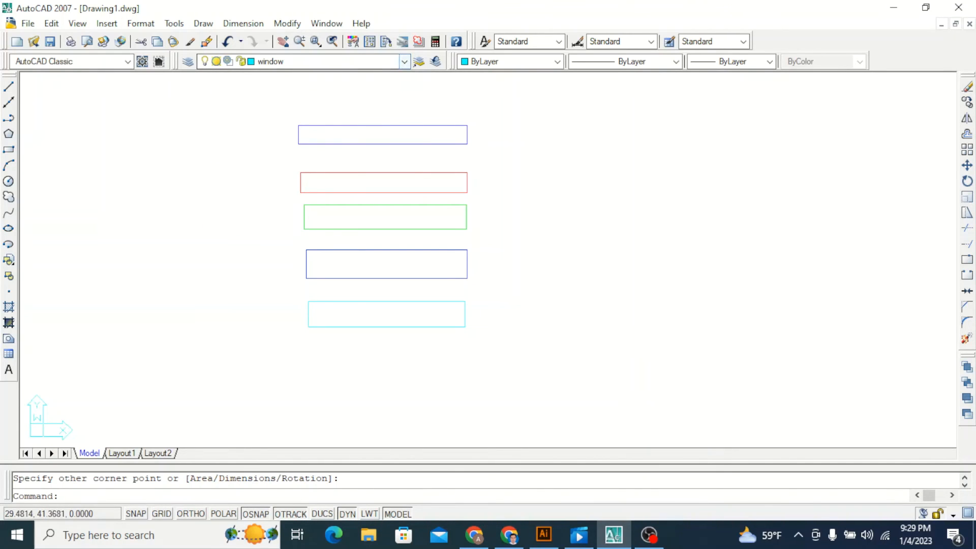
Turn off the wall layer and the column layer to hide their rectangles.
click(404, 63)
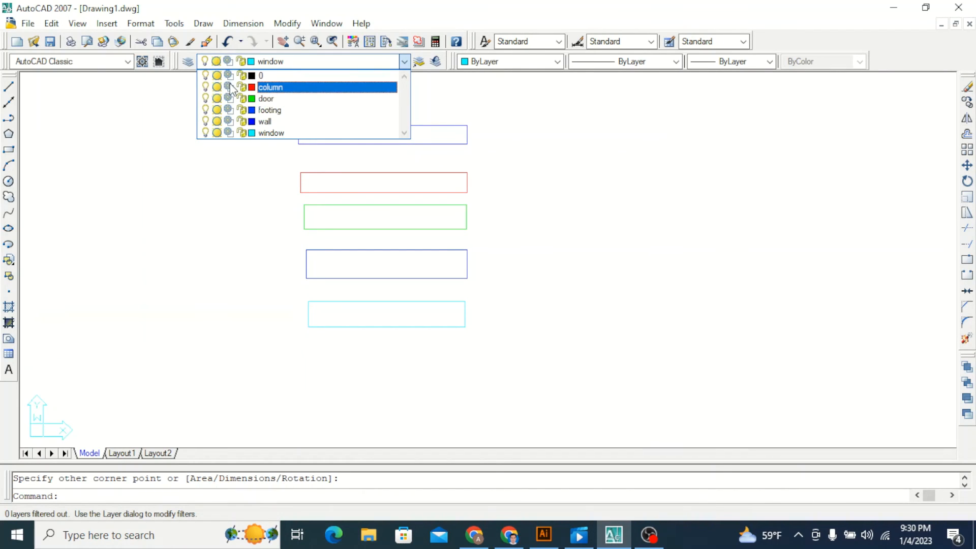
click(206, 122)
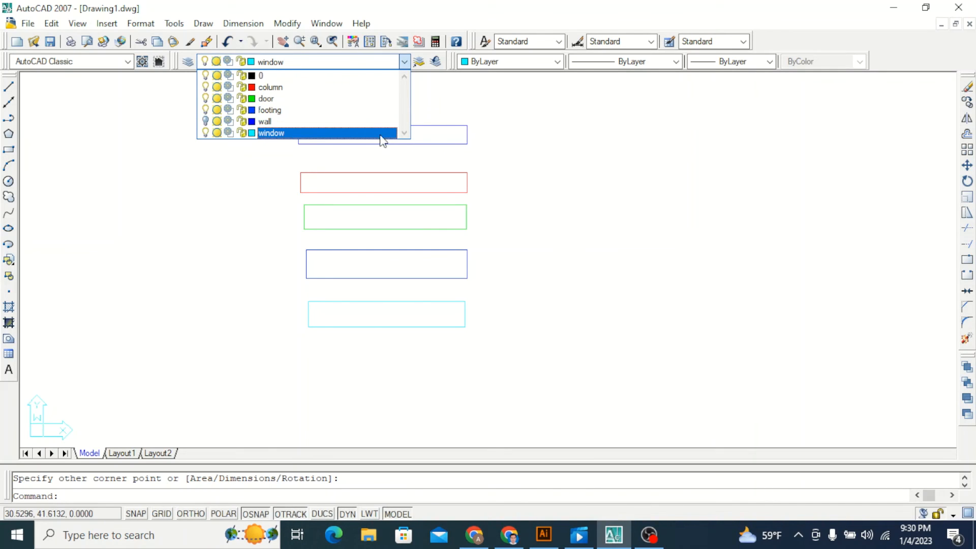
click(575, 168)
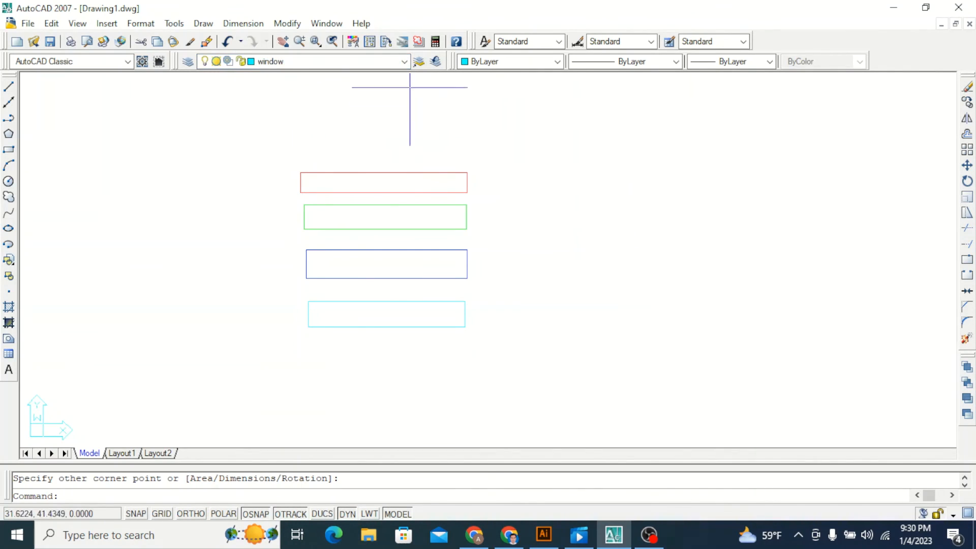
click(405, 61)
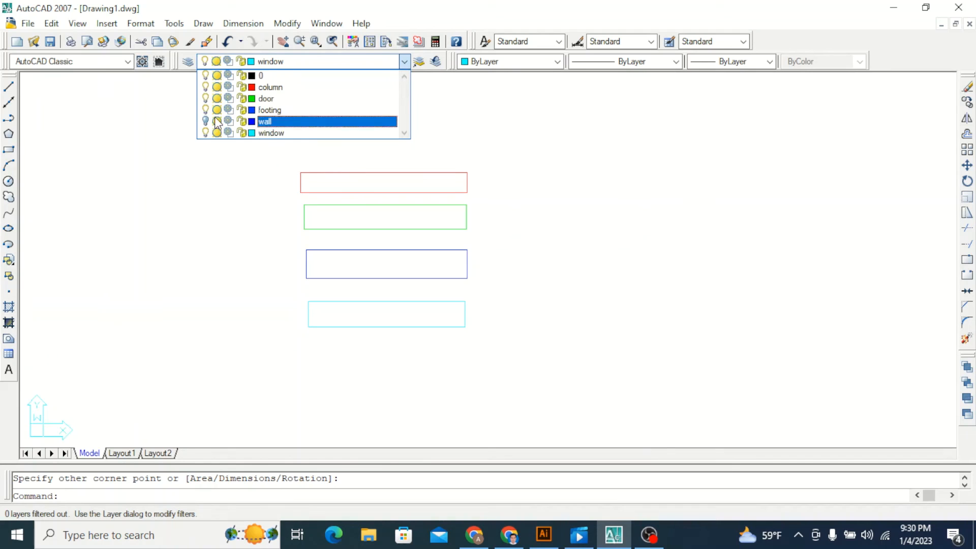
click(206, 88)
click(560, 156)
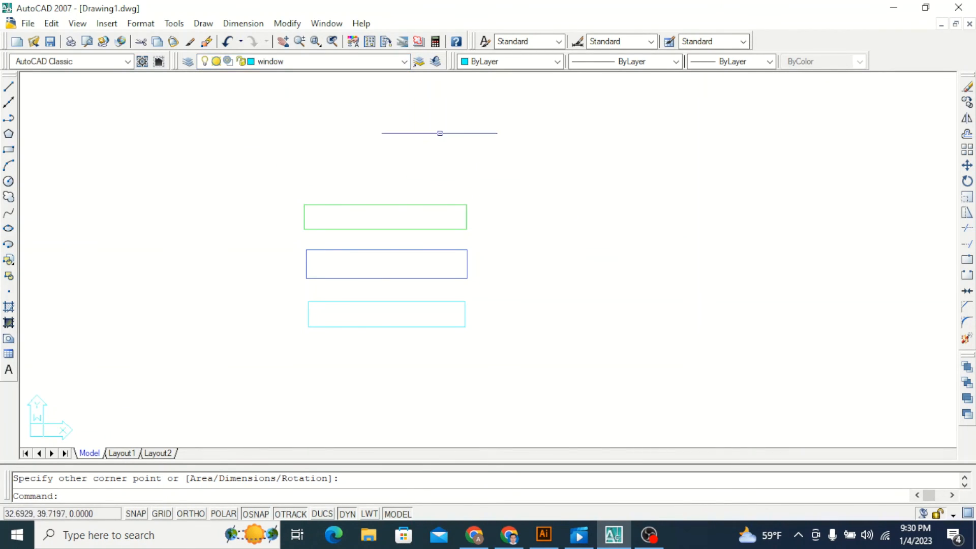
Turn off the door layer and the footing layer to hide their rectangles.
click(404, 61)
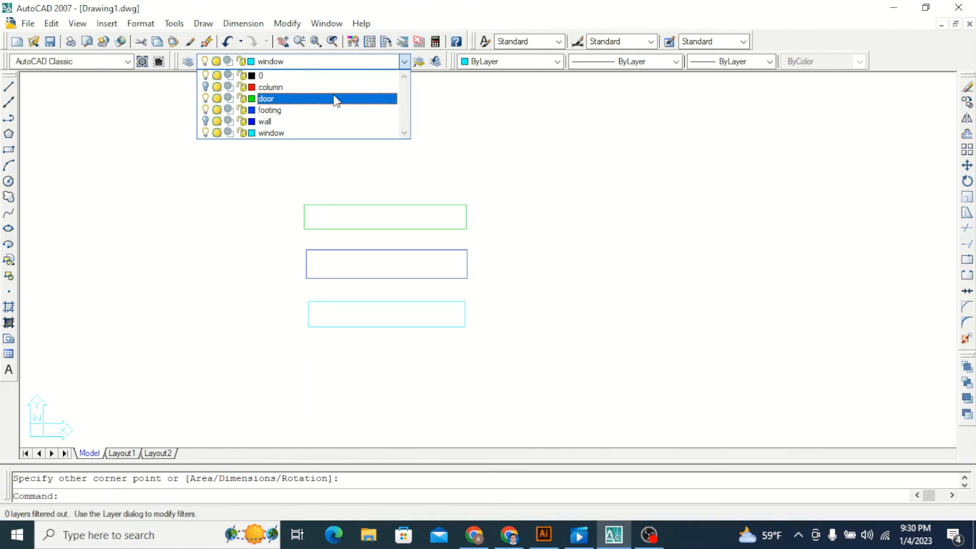
click(206, 98)
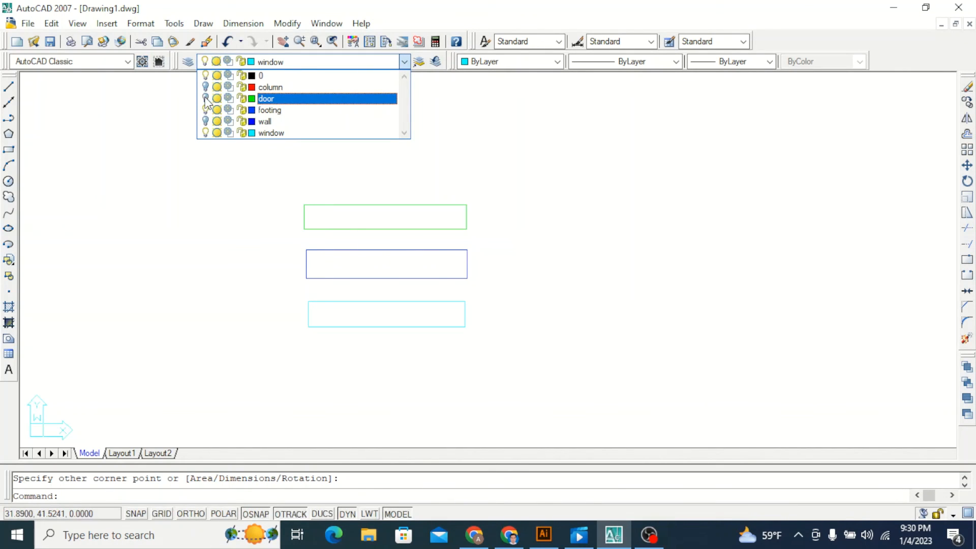
click(603, 187)
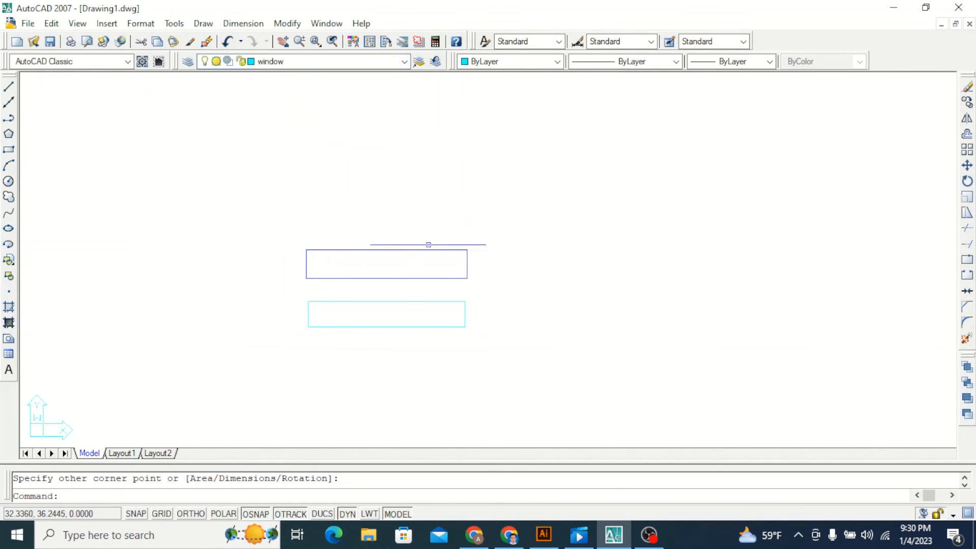
click(404, 61)
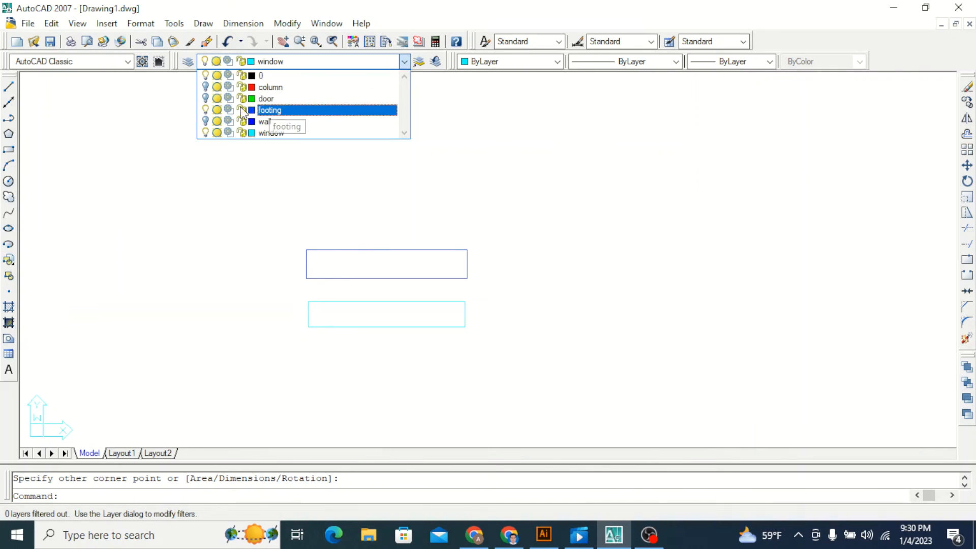
click(206, 111)
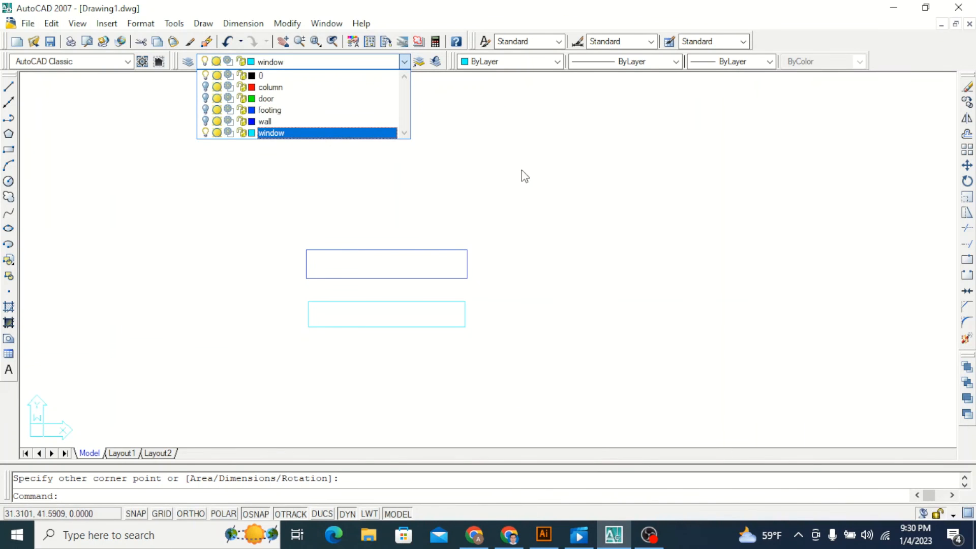
click(598, 192)
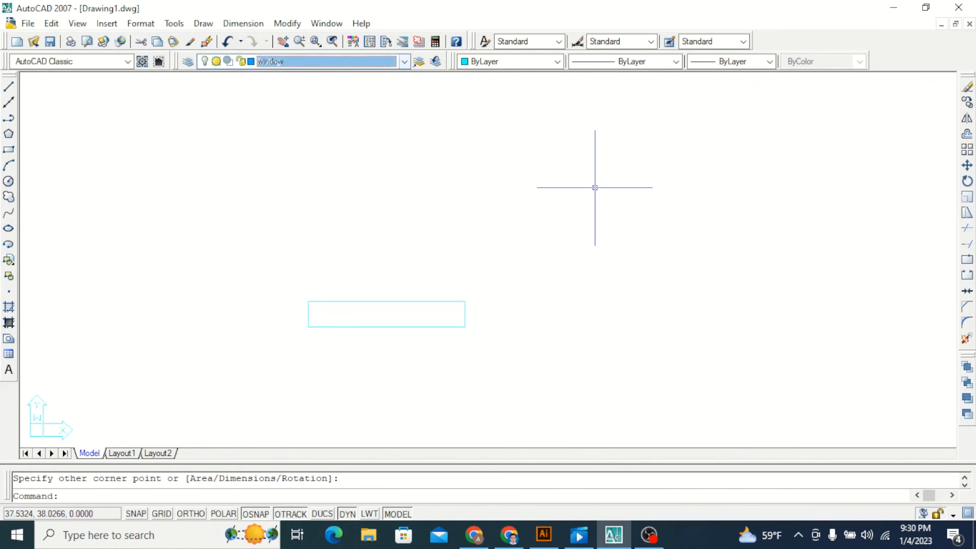
Turn off the current window layer and dismiss the resulting message.
click(404, 61)
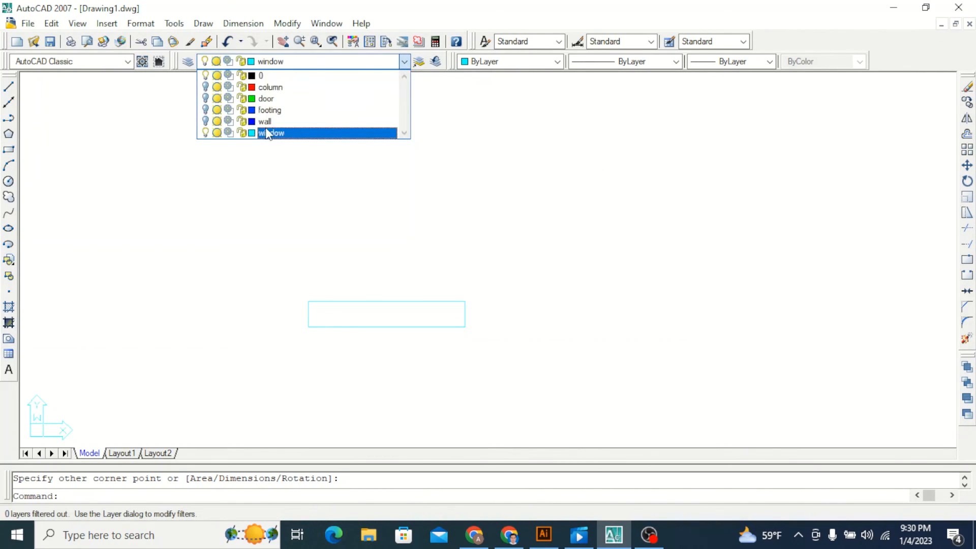
click(206, 132)
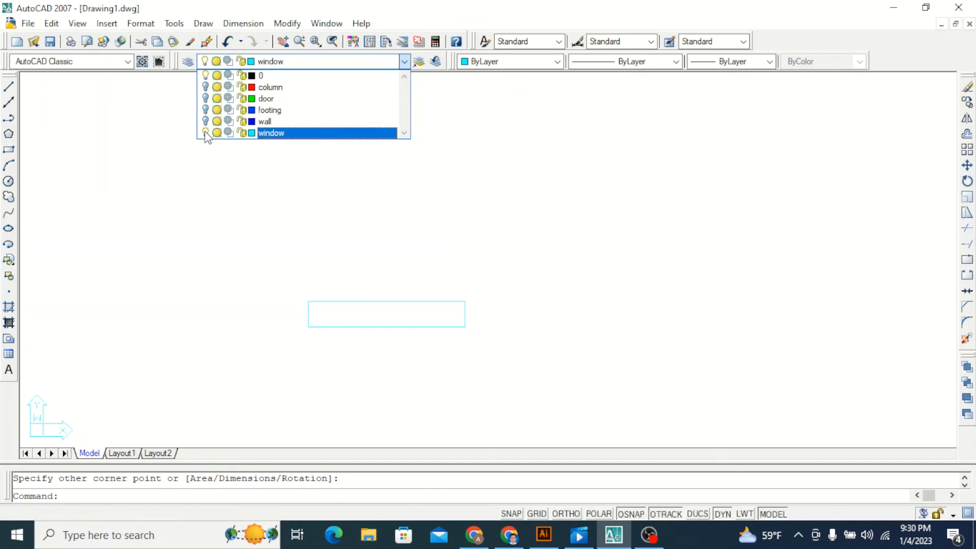
click(642, 227)
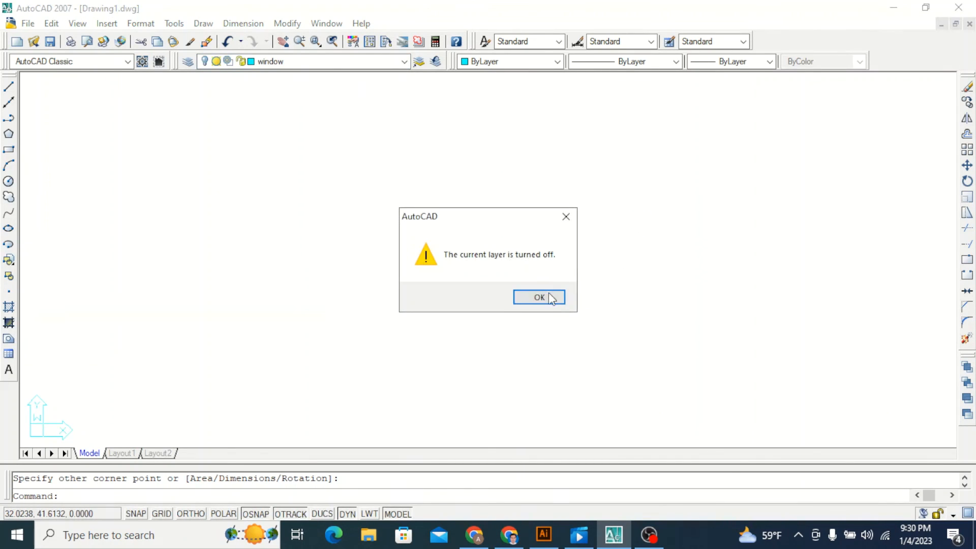
click(545, 296)
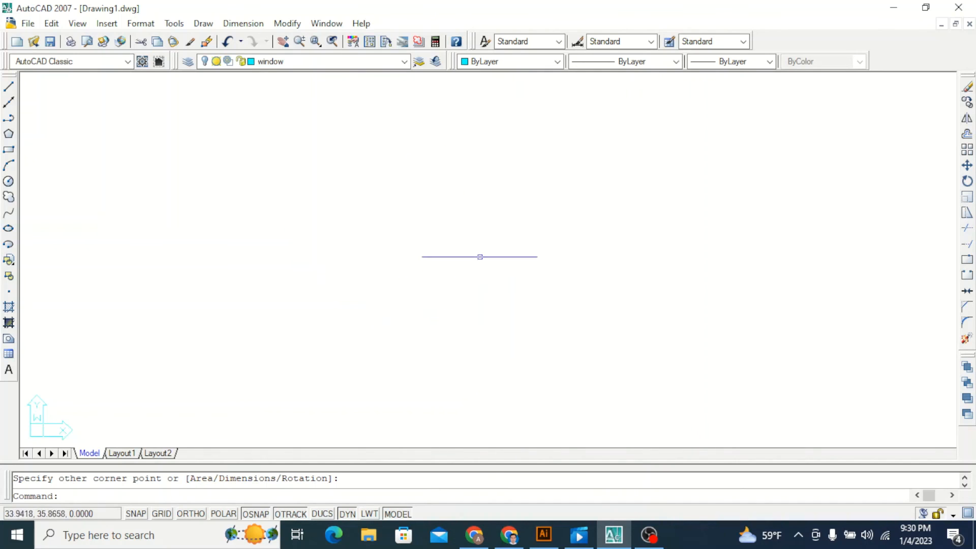
Turn the column, door, footing, wall and window layers back on.
click(405, 64)
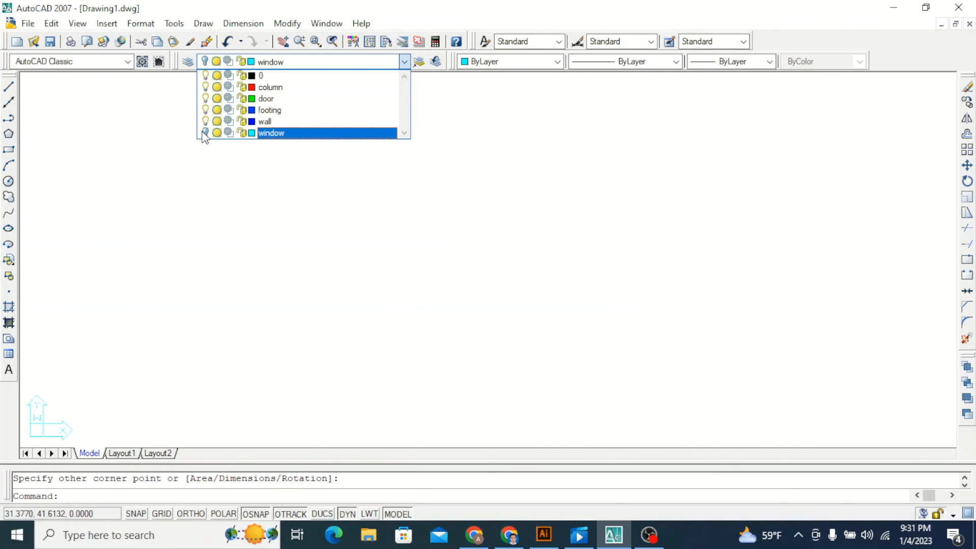
click(197, 210)
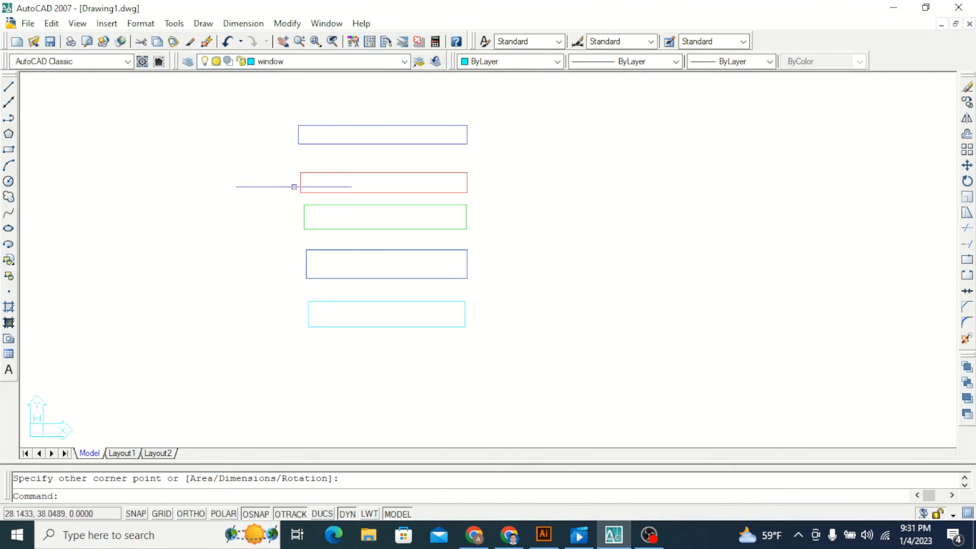